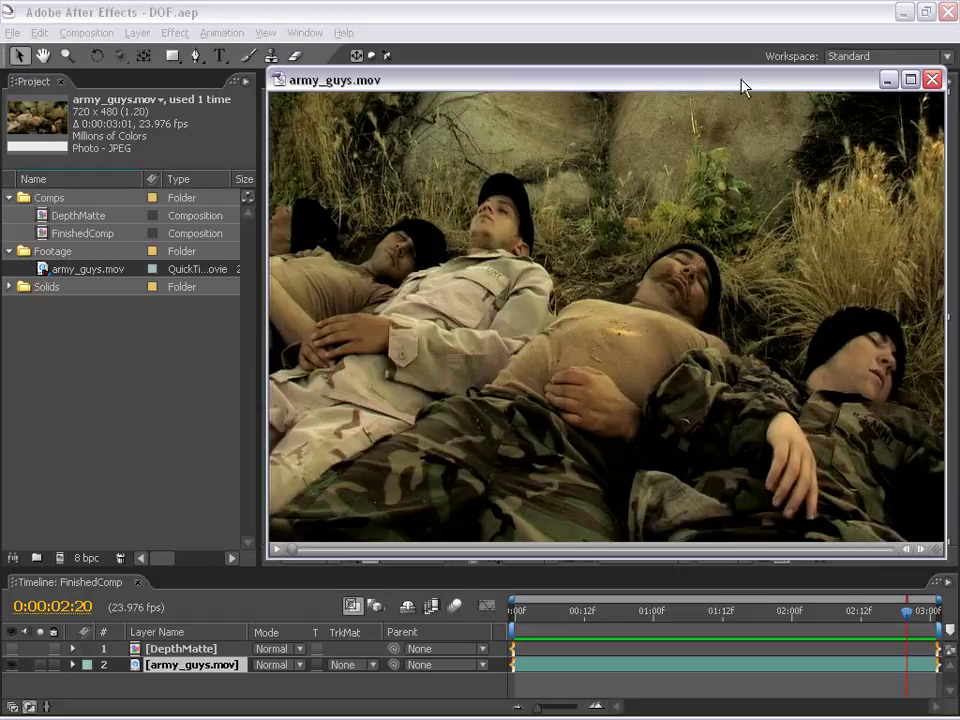
# Preview the FinishedComp composition from its first frame, then move the current time to 0:00:00:09.
pyautogui.moveTo(742, 87); pyautogui.dragTo(639, 97)
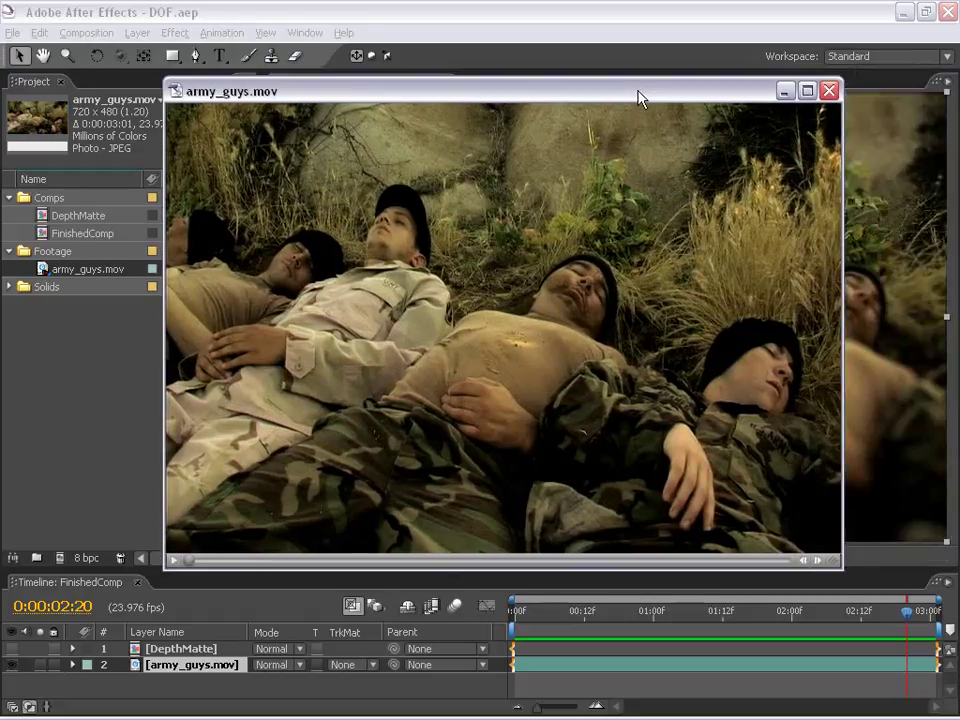
pyautogui.click(785, 92)
pyautogui.click(645, 252)
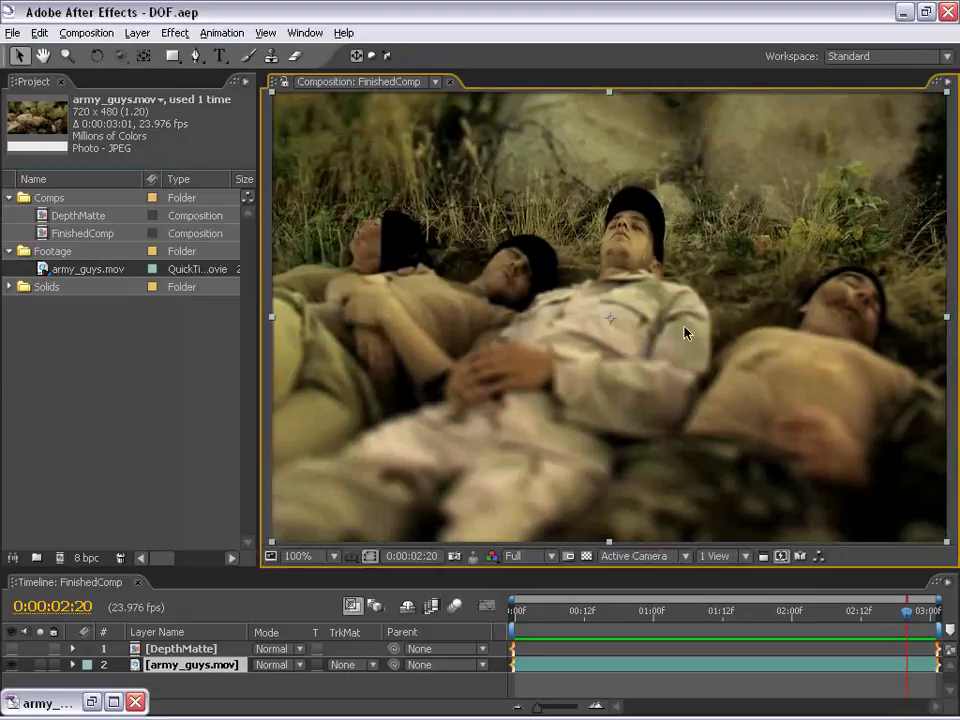
pyautogui.press('Home')
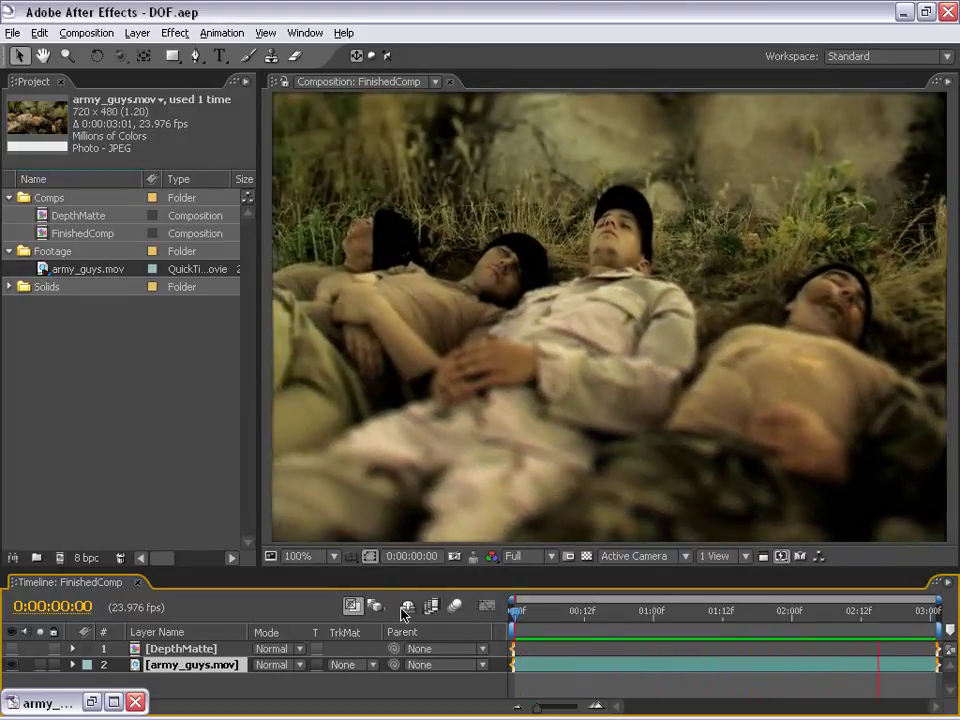
pyautogui.press('space')
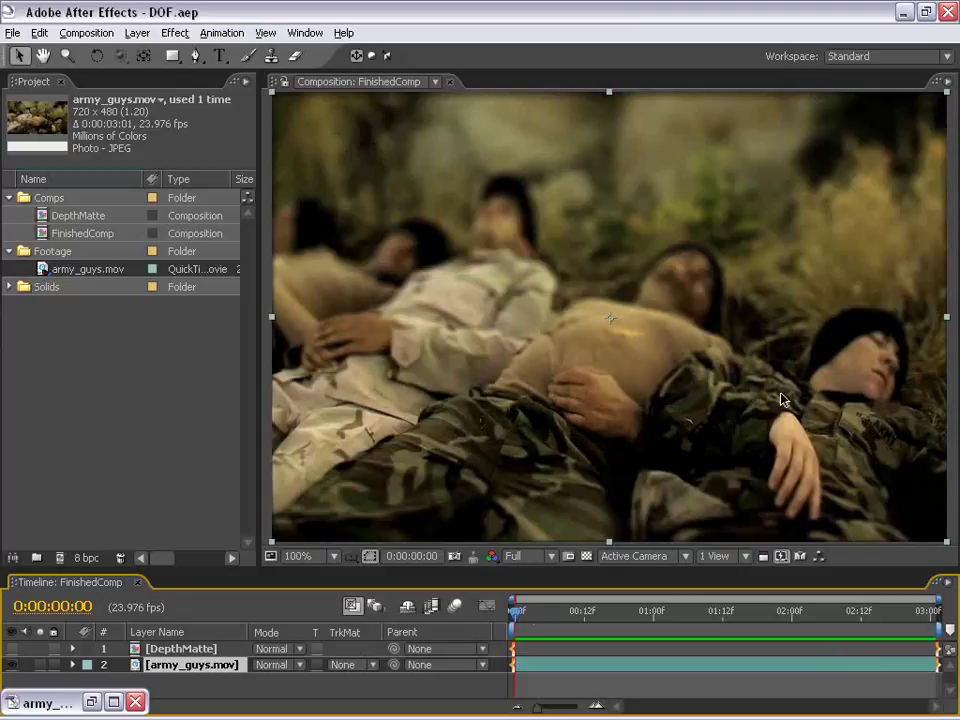
pyautogui.moveTo(509, 621); pyautogui.dragTo(568, 632)
# Play the original army_guys.mov clip in its footage window to compare it with the finished composition.
pyautogui.click(91, 702)
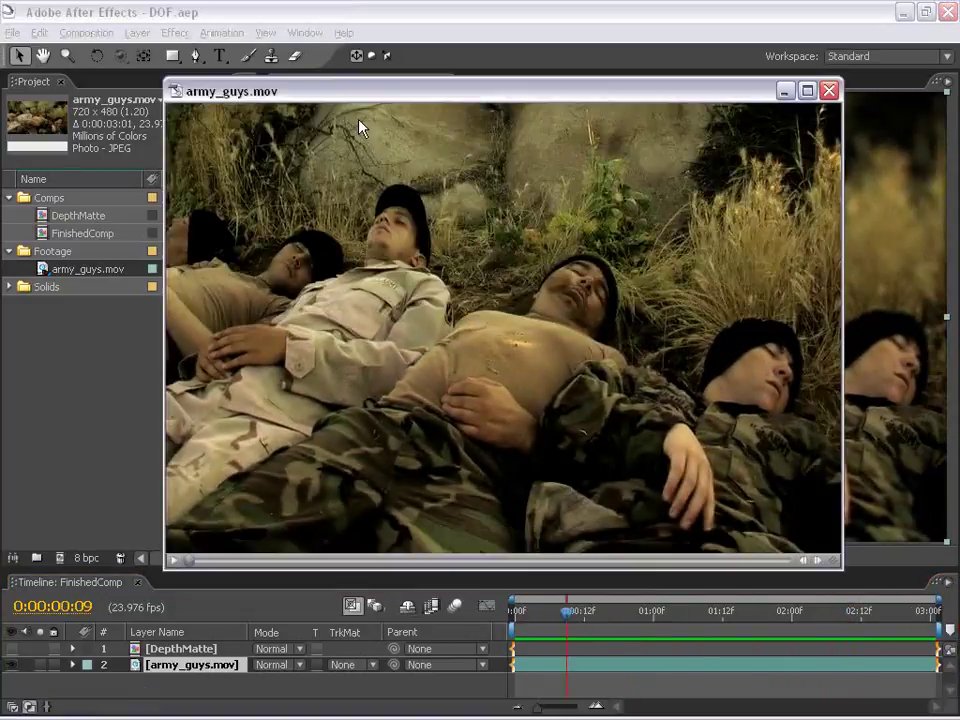
pyautogui.moveTo(402, 104); pyautogui.dragTo(320, 100)
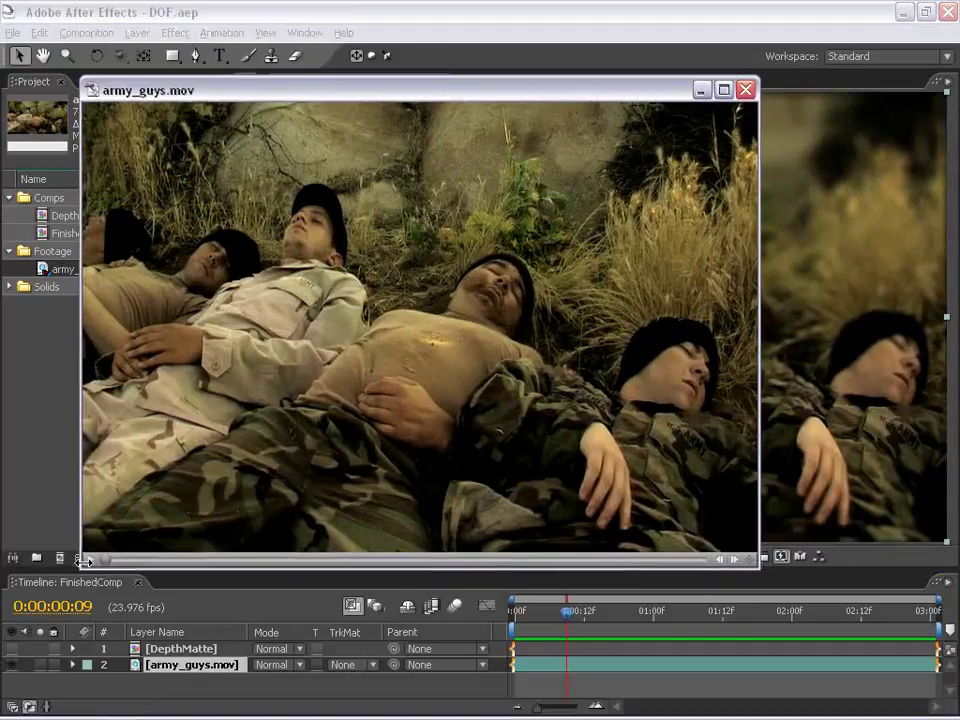
pyautogui.press('space')
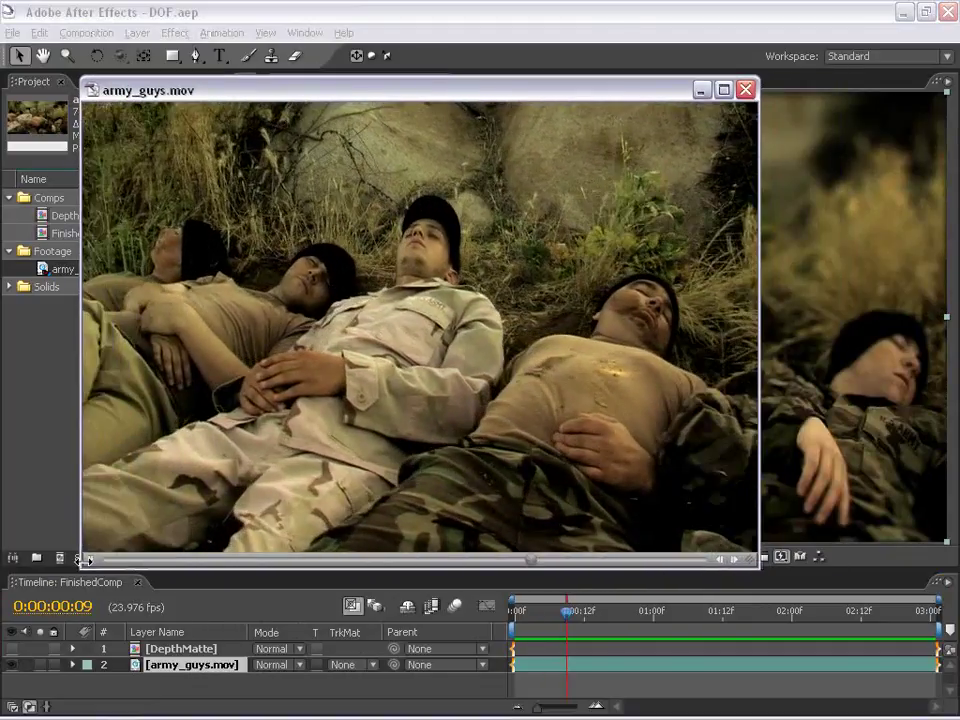
# Create a new composition from the army_guys.mov footage and close the FinishedComp timeline.
pyautogui.click(40, 272)
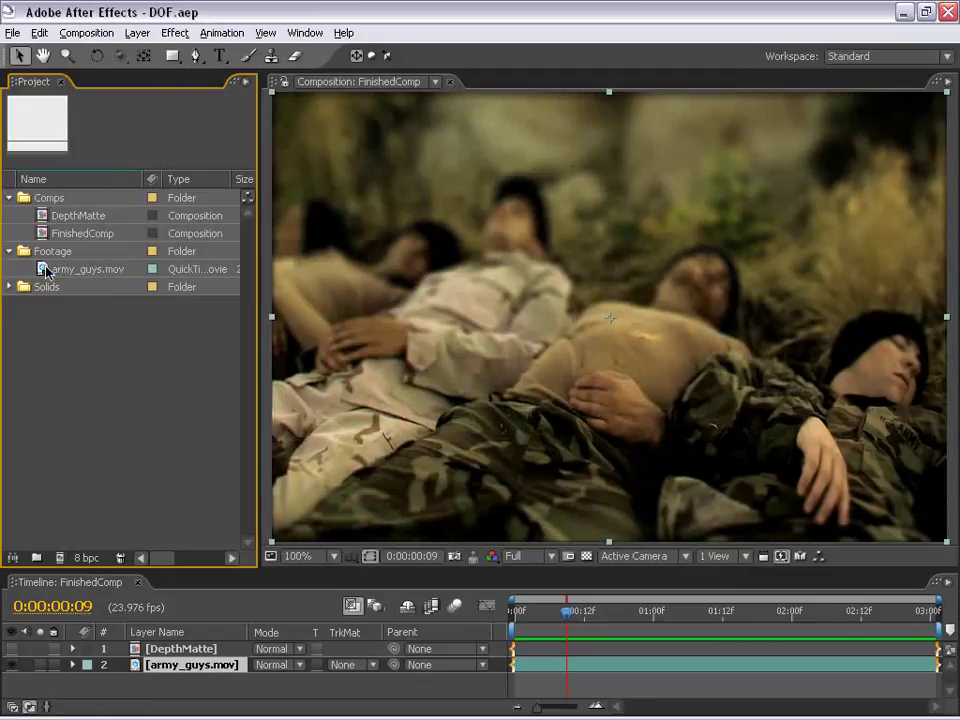
pyautogui.click(45, 270)
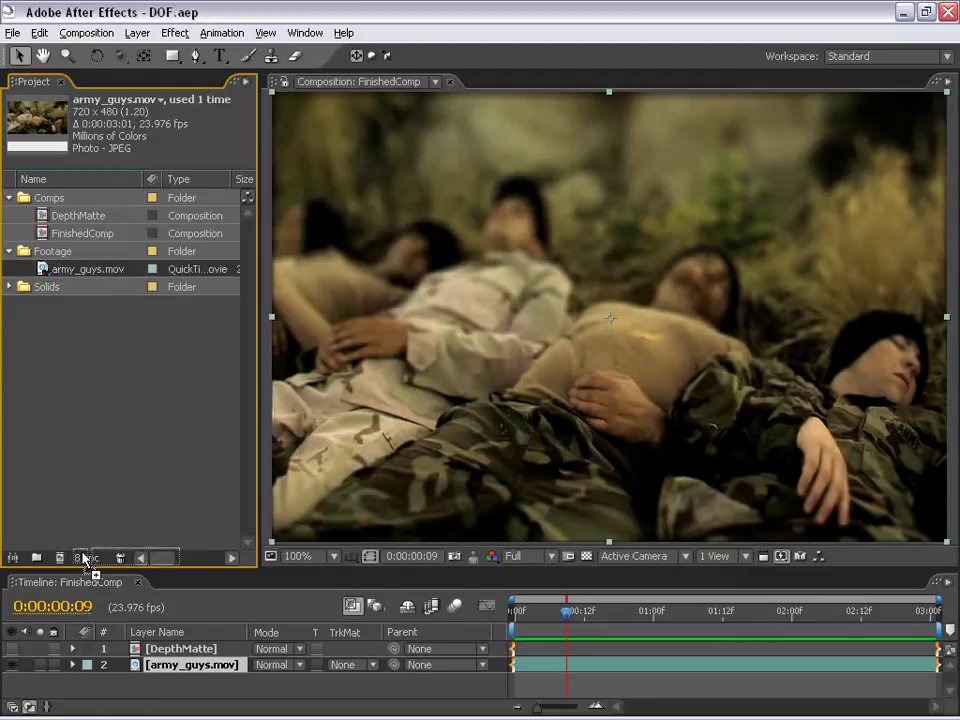
pyautogui.click(60, 560)
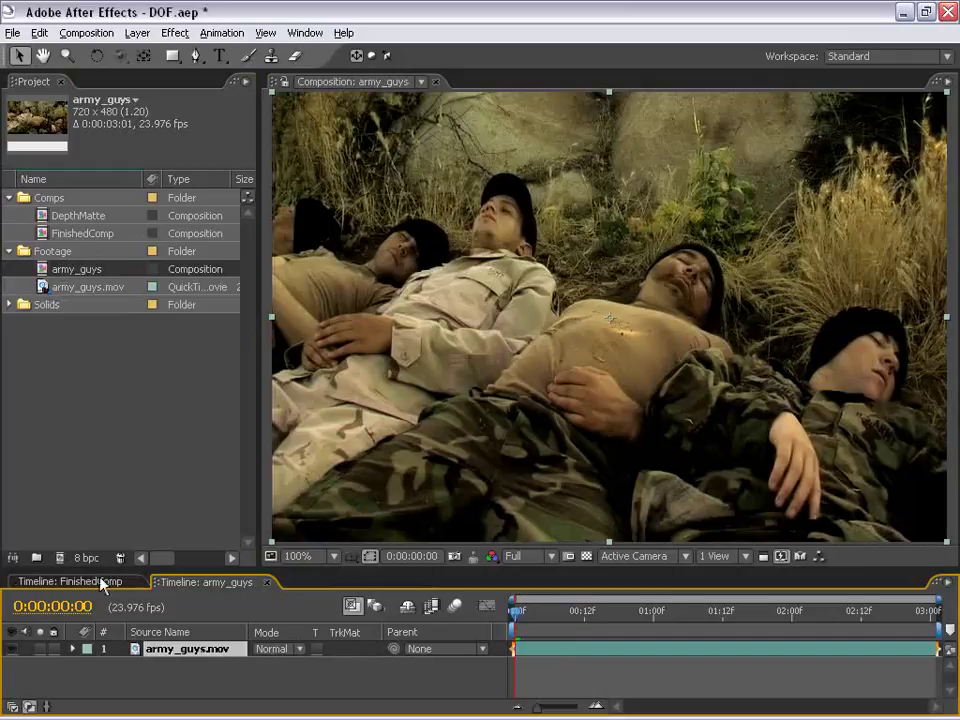
pyautogui.click(100, 582)
pyautogui.click(138, 582)
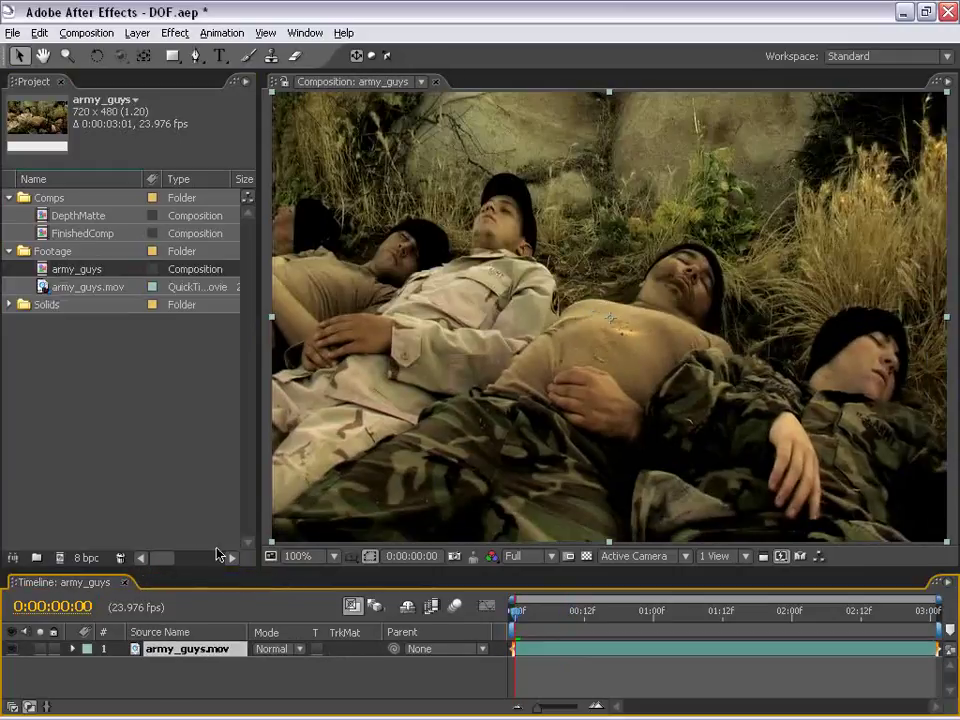
# Enlarge the timeline and project areas, and apply the Lens Blur effect to the army_guys.mov layer.
pyautogui.moveTo(262, 568); pyautogui.dragTo(310, 466)
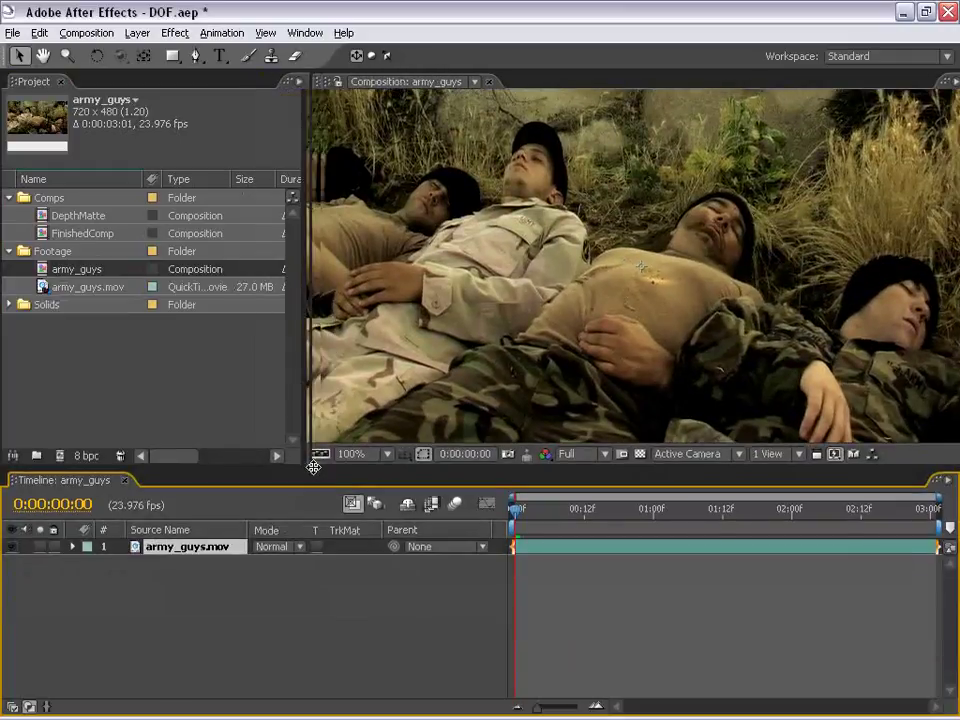
pyautogui.scroll(-1, 557, 357)
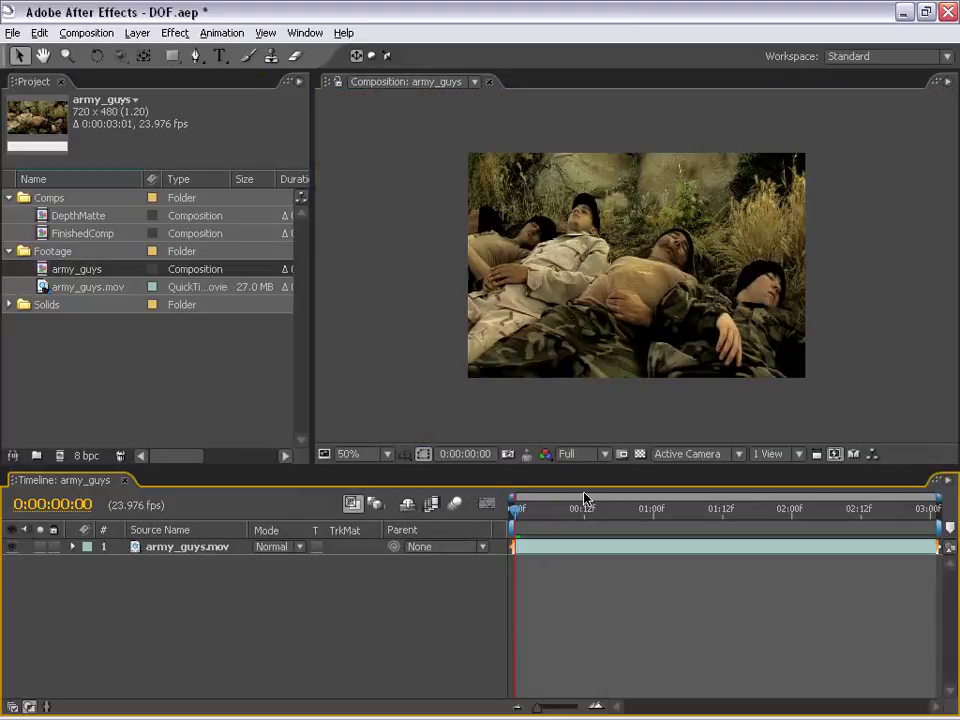
pyautogui.click(553, 548)
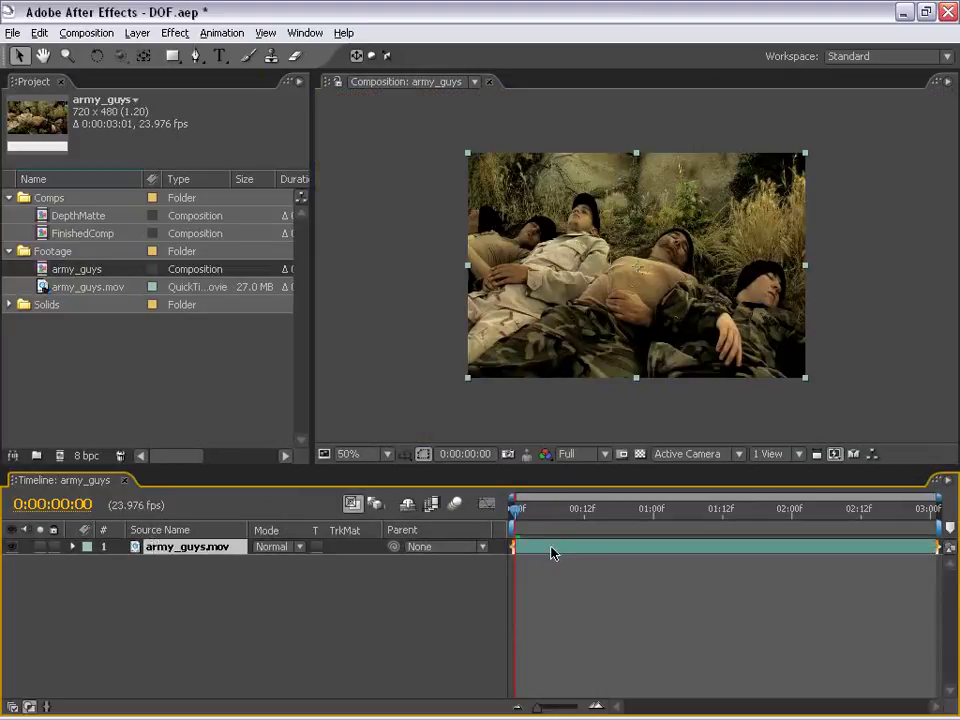
pyautogui.click(175, 33)
pyautogui.moveTo(203, 161)
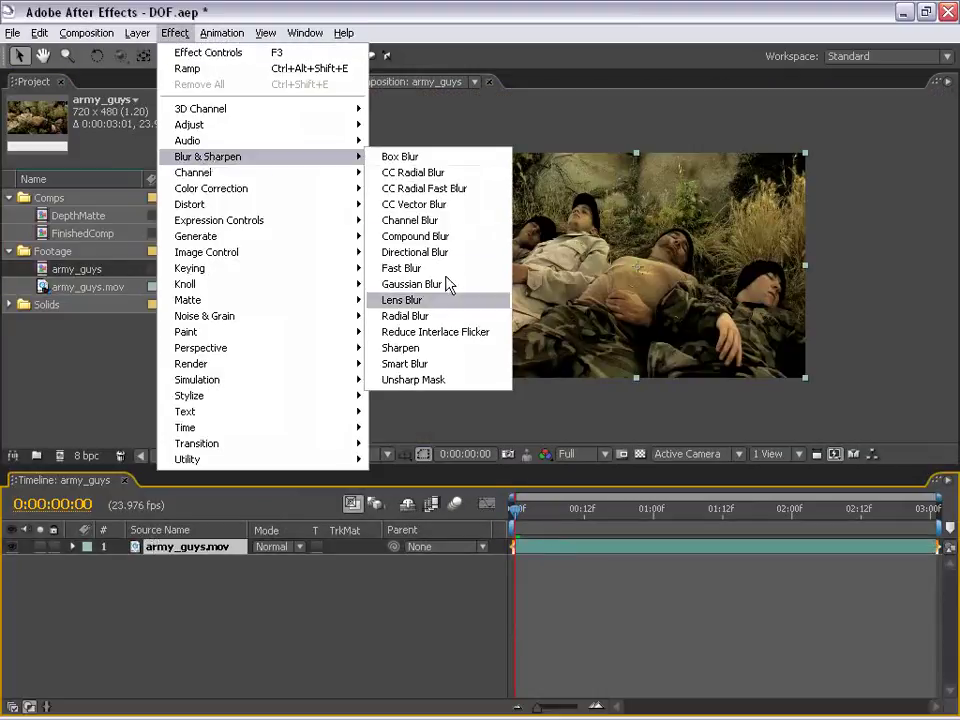
pyautogui.click(398, 300)
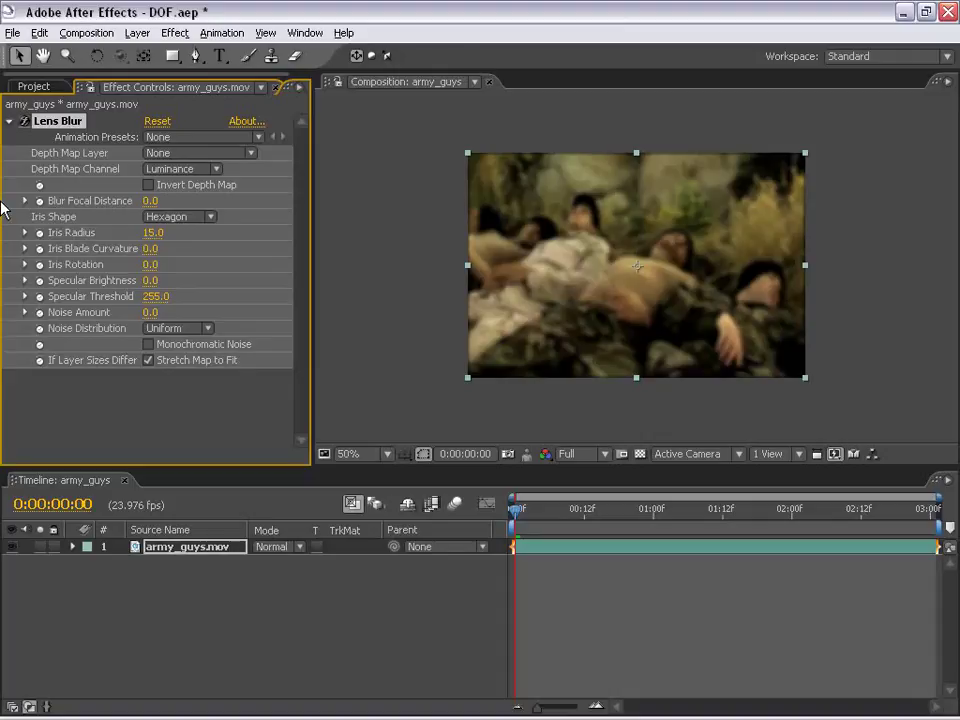
# Examine the Lens Blur result on the soldiers and background up close and at 50% in the composition view.
pyautogui.click(430, 285)
pyautogui.scroll(1, 620, 270)
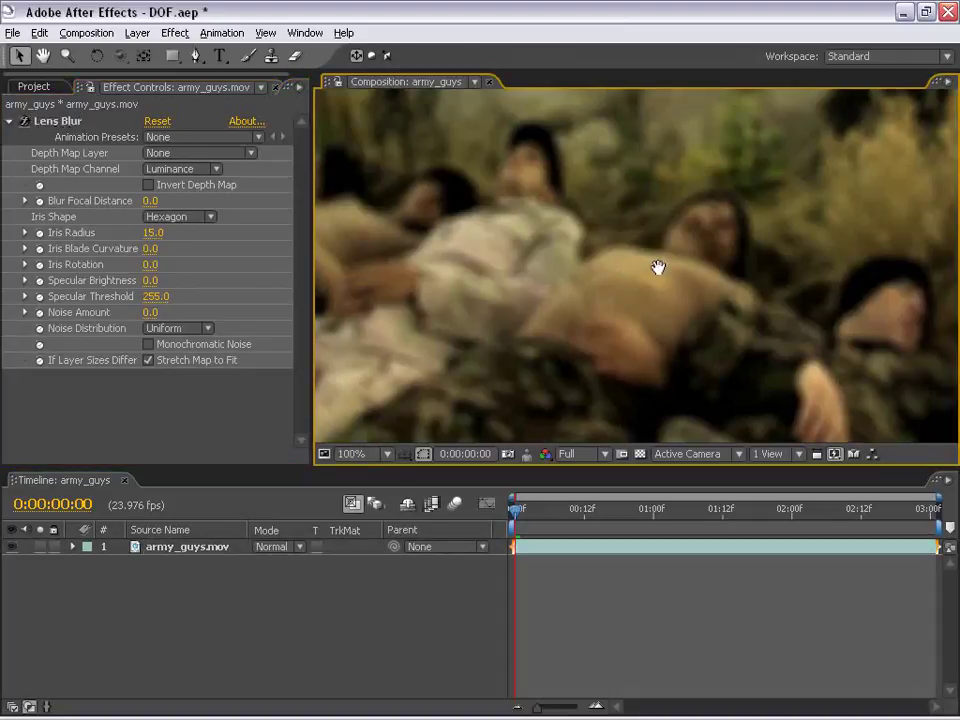
pyautogui.moveTo(660, 268); pyautogui.dragTo(587, 265)
pyautogui.moveTo(568, 208); pyautogui.dragTo(561, 264)
pyautogui.scroll(-1, 553, 261)
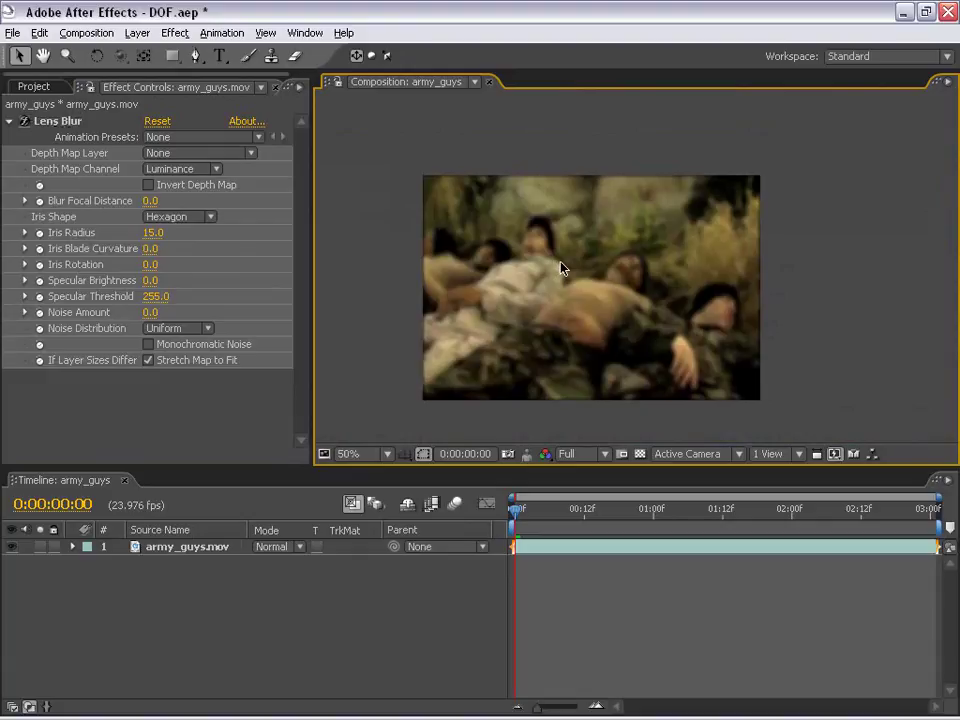
pyautogui.scroll(2, 561, 266)
pyautogui.scroll(-2, 572, 229)
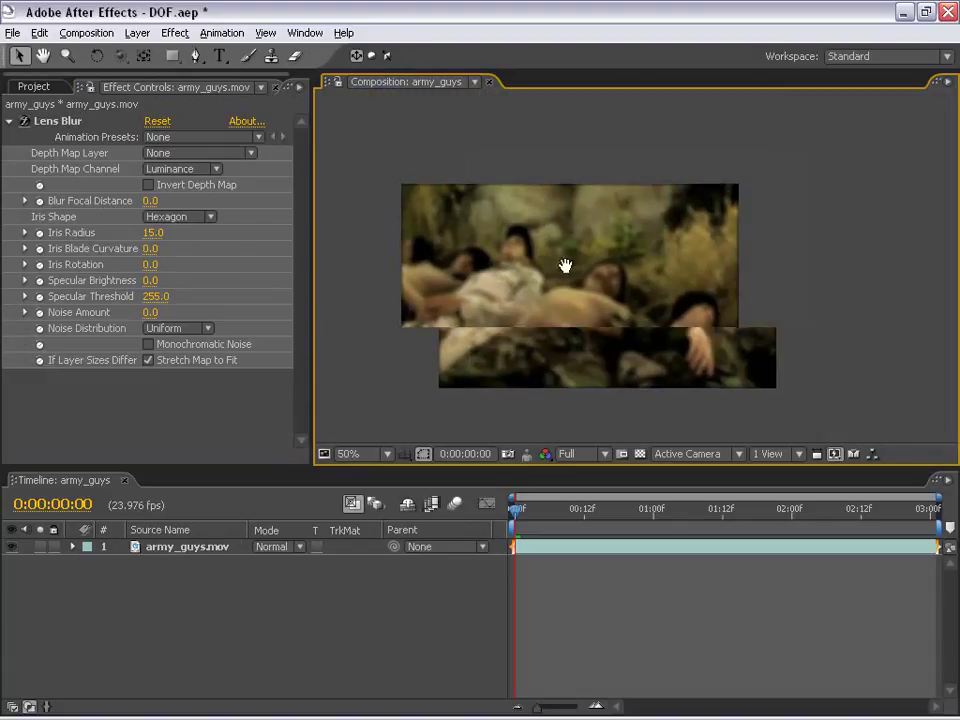
pyautogui.moveTo(542, 274); pyautogui.dragTo(535, 217)
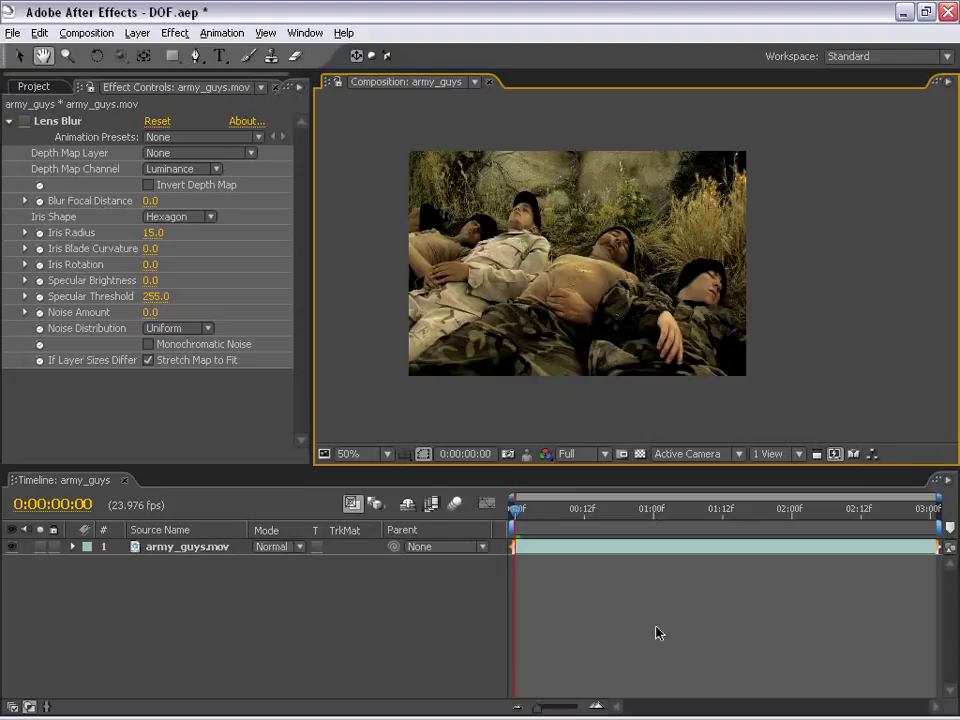
# Create a white 720 × 480 pixel solid layer named "Depth" in the army_guys composition.
pyautogui.click(137, 33)
pyautogui.moveTo(148, 52)
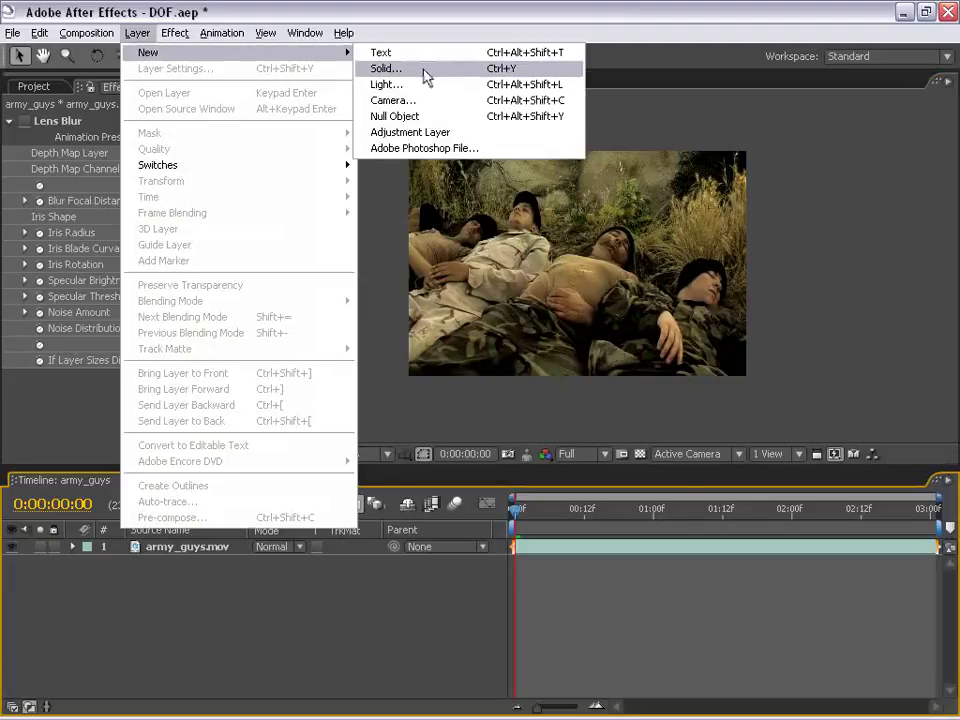
pyautogui.click(427, 76)
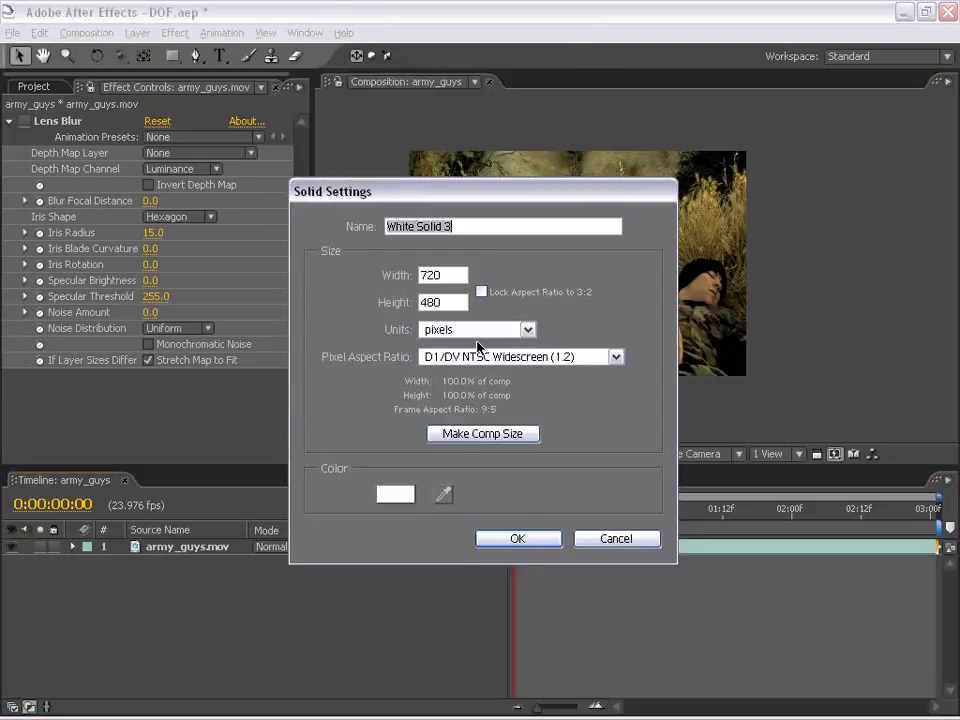
pyautogui.write('Depth')
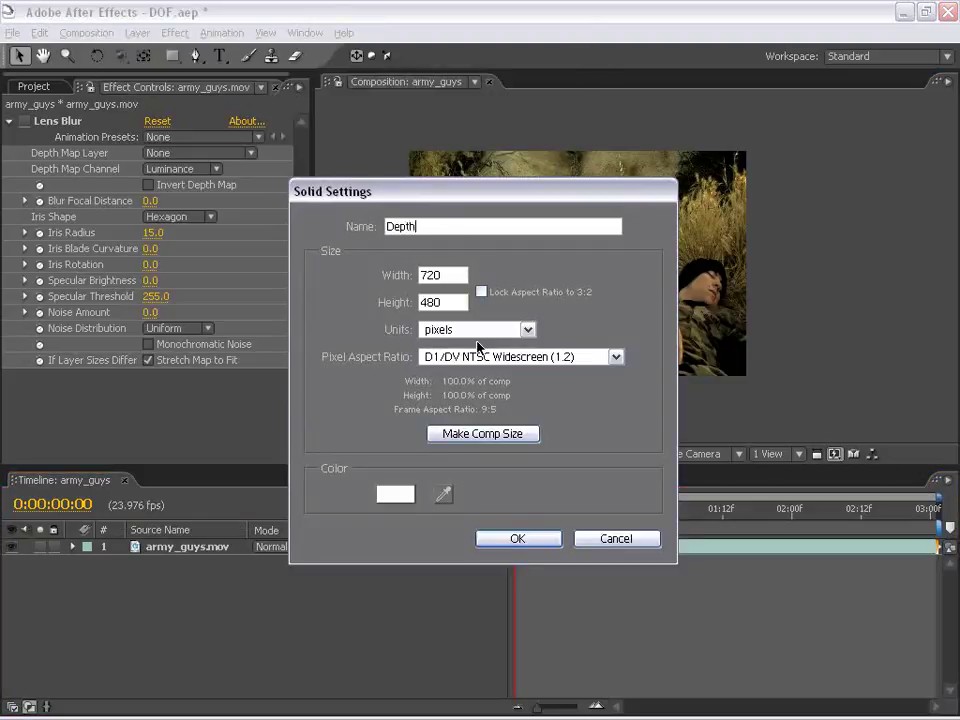
pyautogui.click(505, 540)
# Apply the Ramp effect to the Depth solid layer.
pyautogui.click(544, 548)
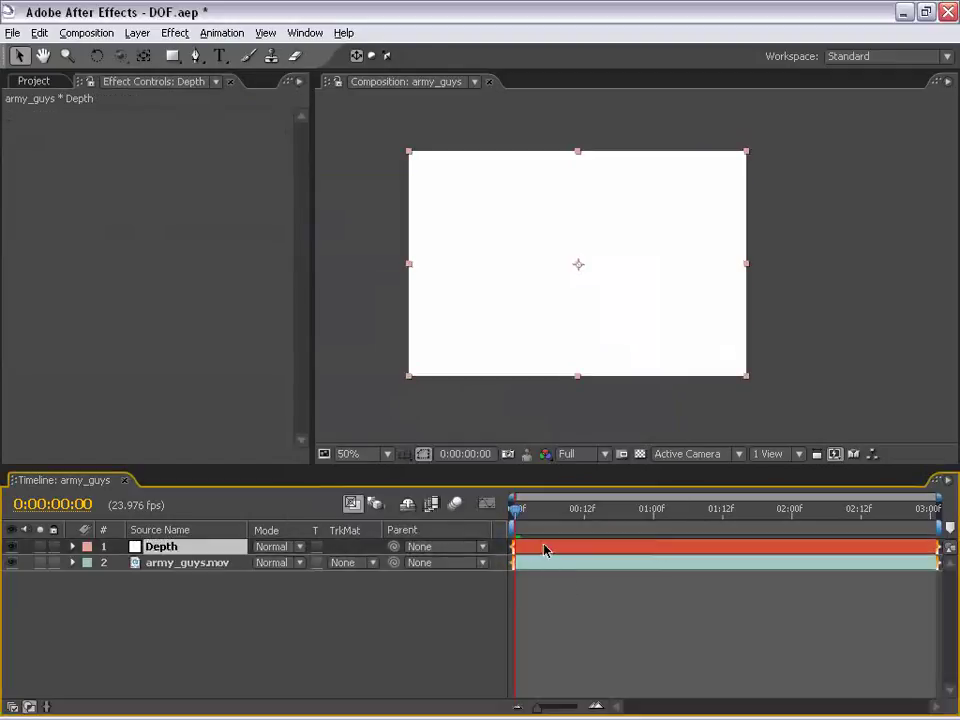
pyautogui.click(189, 36)
pyautogui.moveTo(214, 236)
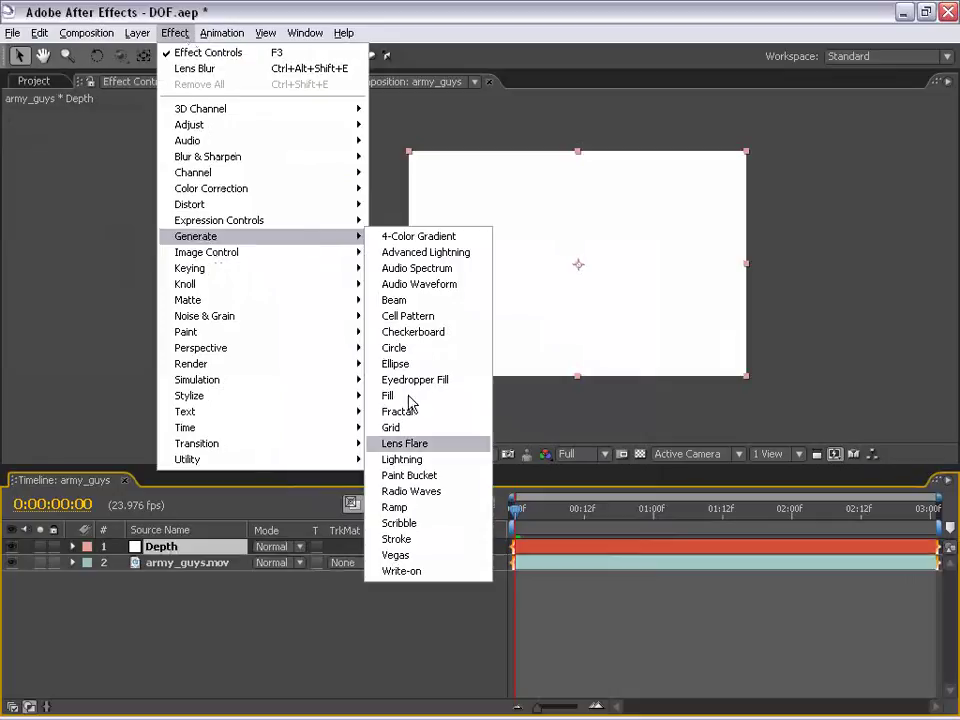
pyautogui.click(400, 508)
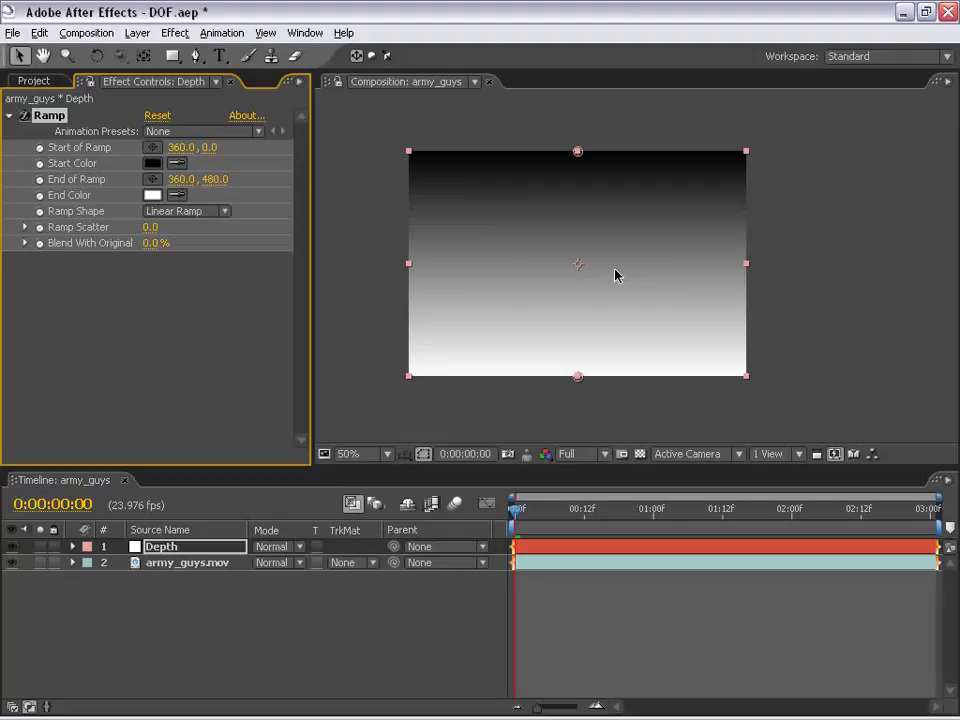
# Turn Lens Blur back on for the army_guys.mov layer and set its depth map layer to Depth.
pyautogui.click(163, 647)
pyautogui.click(160, 565)
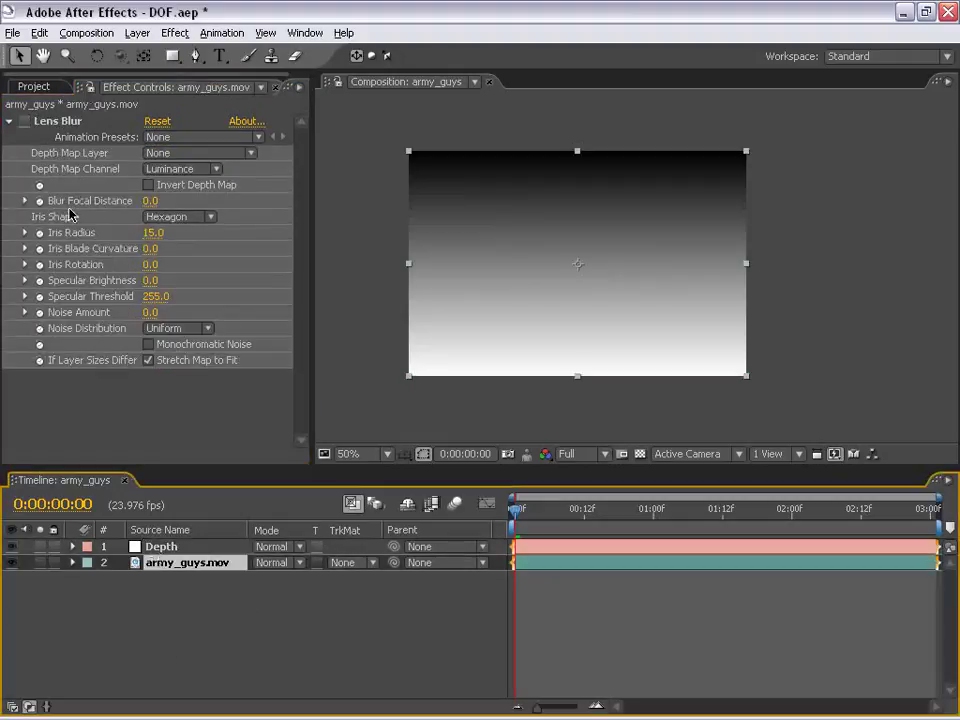
pyautogui.click(22, 118)
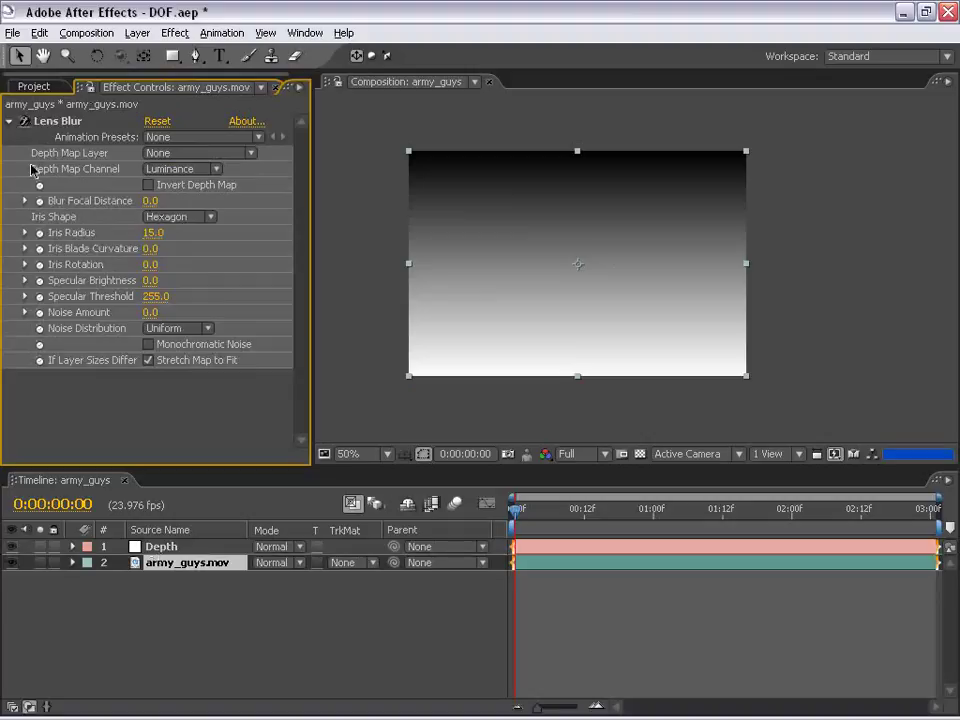
pyautogui.click(193, 155)
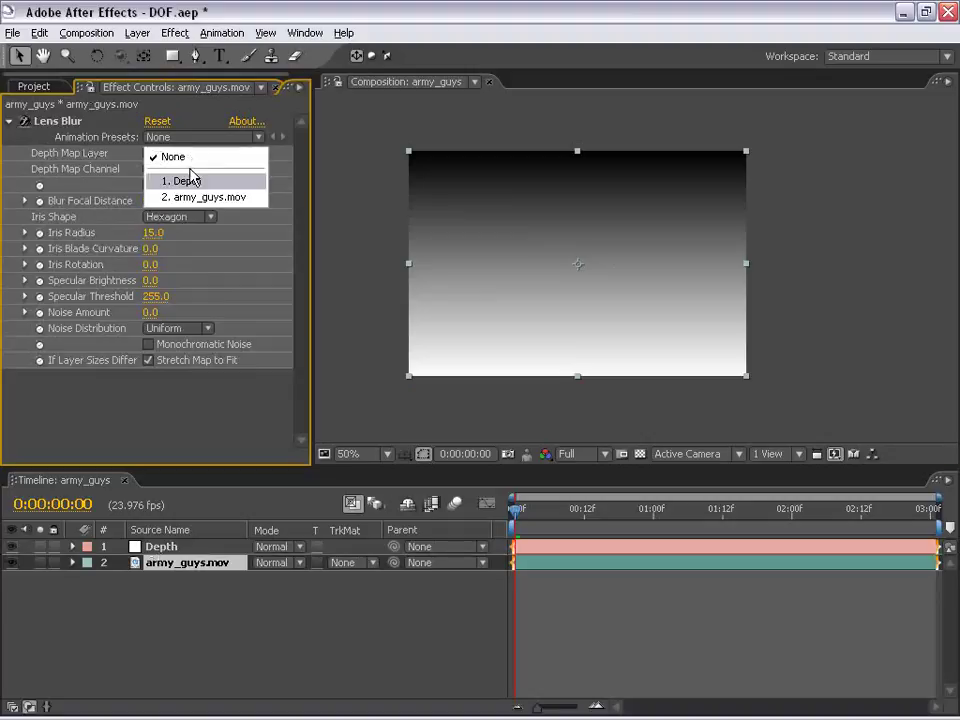
pyautogui.click(194, 181)
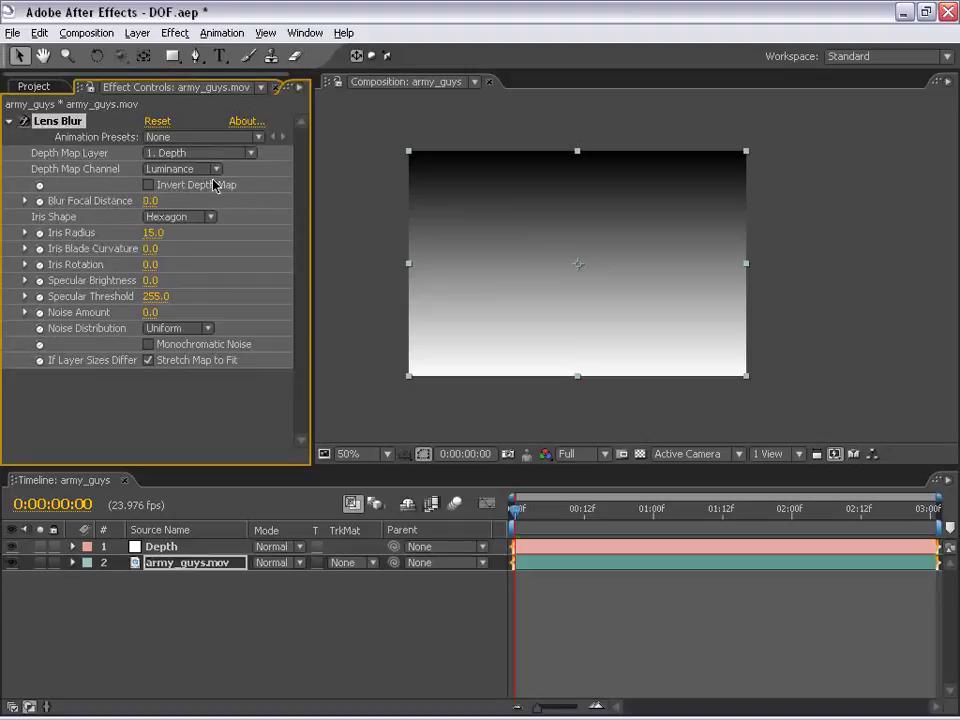
# Hide the Depth layer and check the blur on the army_guys.mov footage.
pyautogui.click(12, 546)
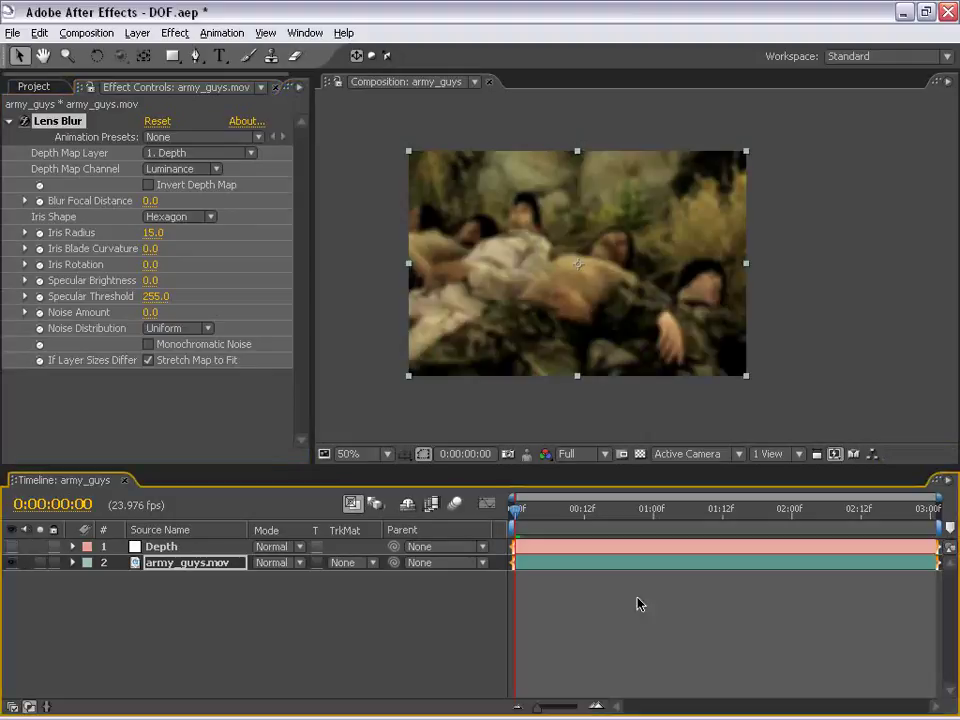
pyautogui.scroll(2, 543, 221)
pyautogui.scroll(-2, 490, 302)
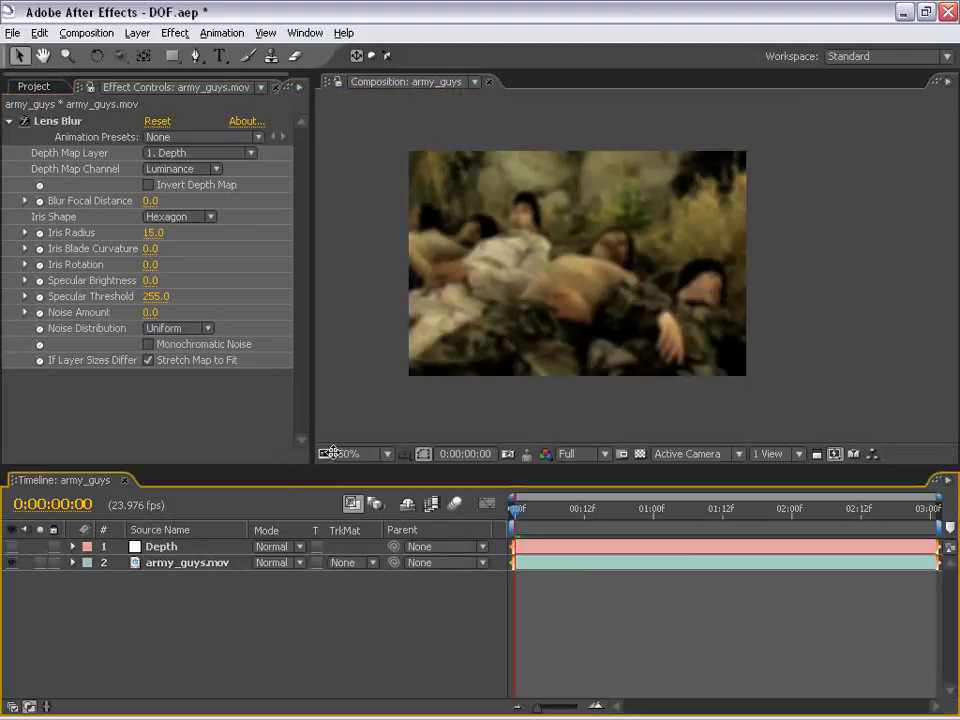
# Pre-compose the Depth layer as Depth Comp 1, moving all attributes into the new composition.
pyautogui.click(160, 547)
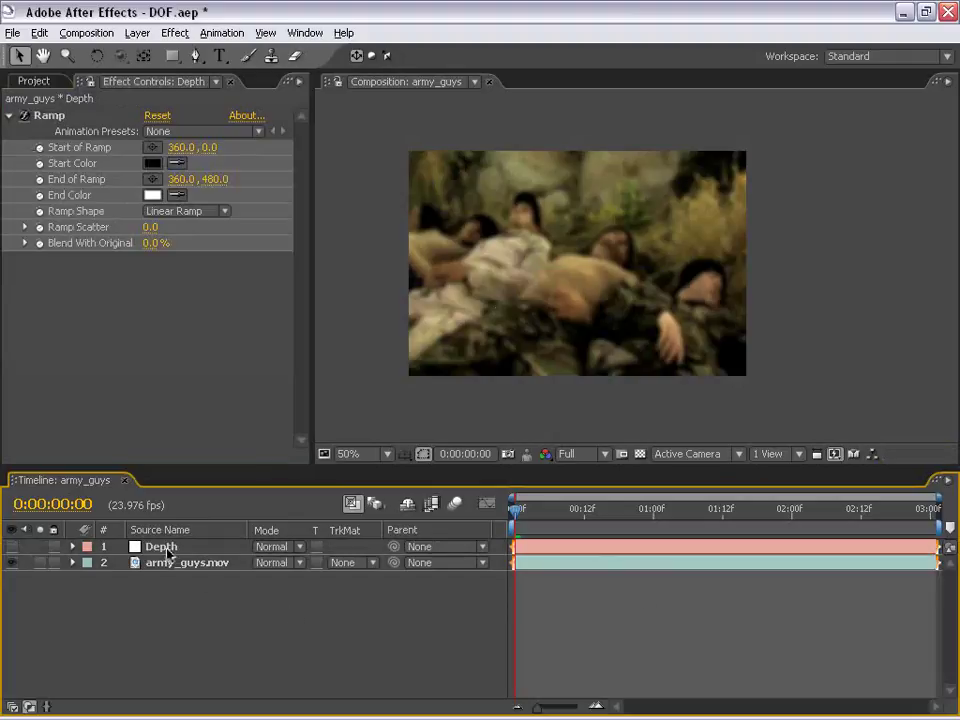
pyautogui.press('Return')
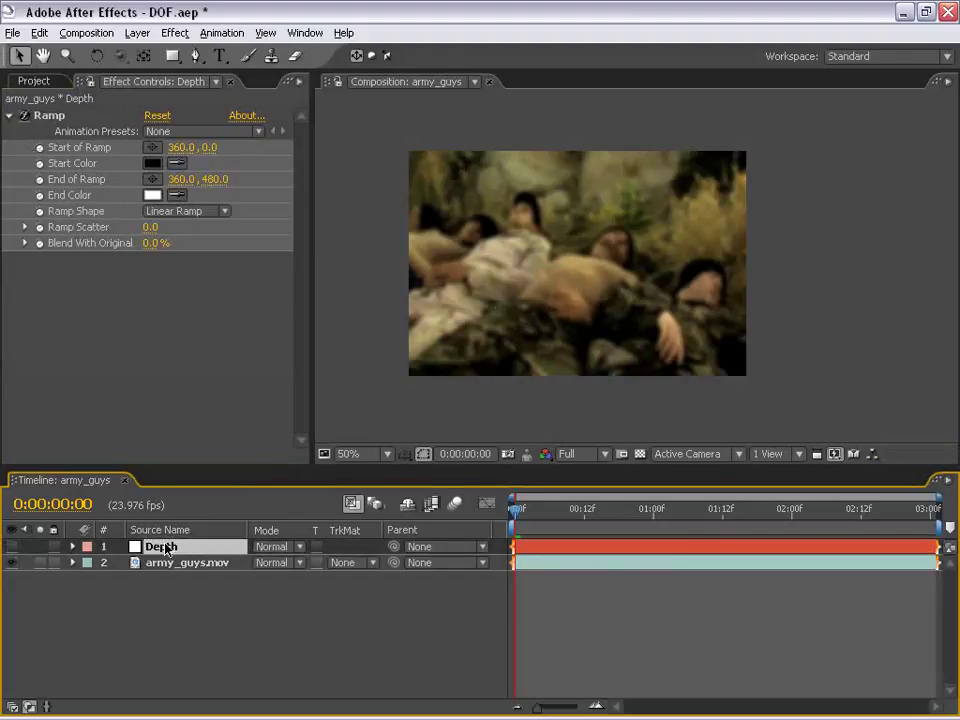
pyautogui.click(137, 33)
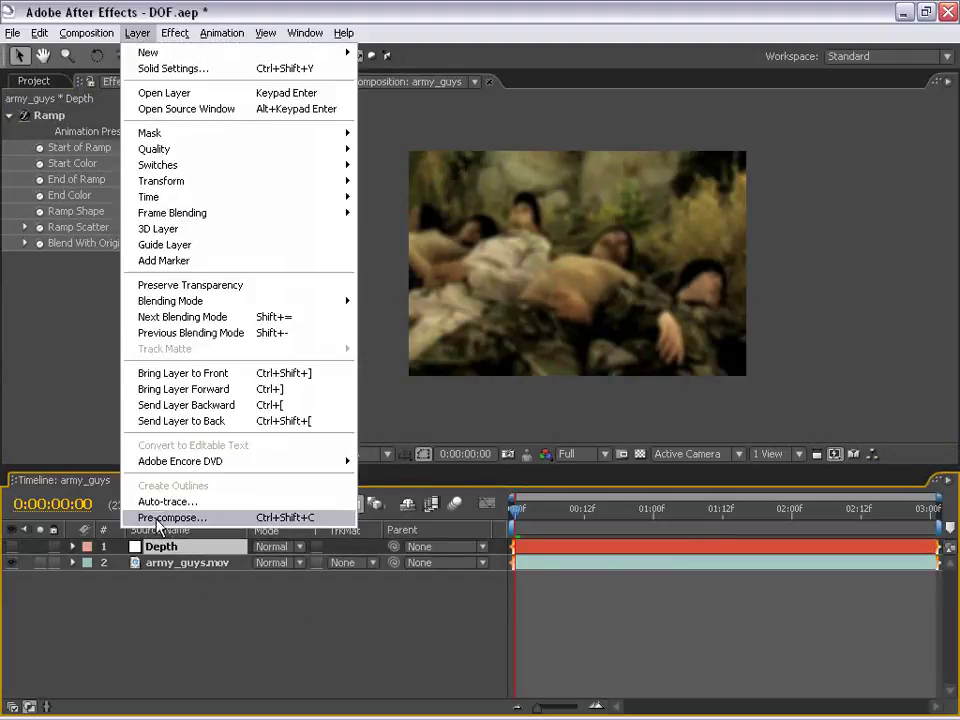
pyautogui.click(240, 524)
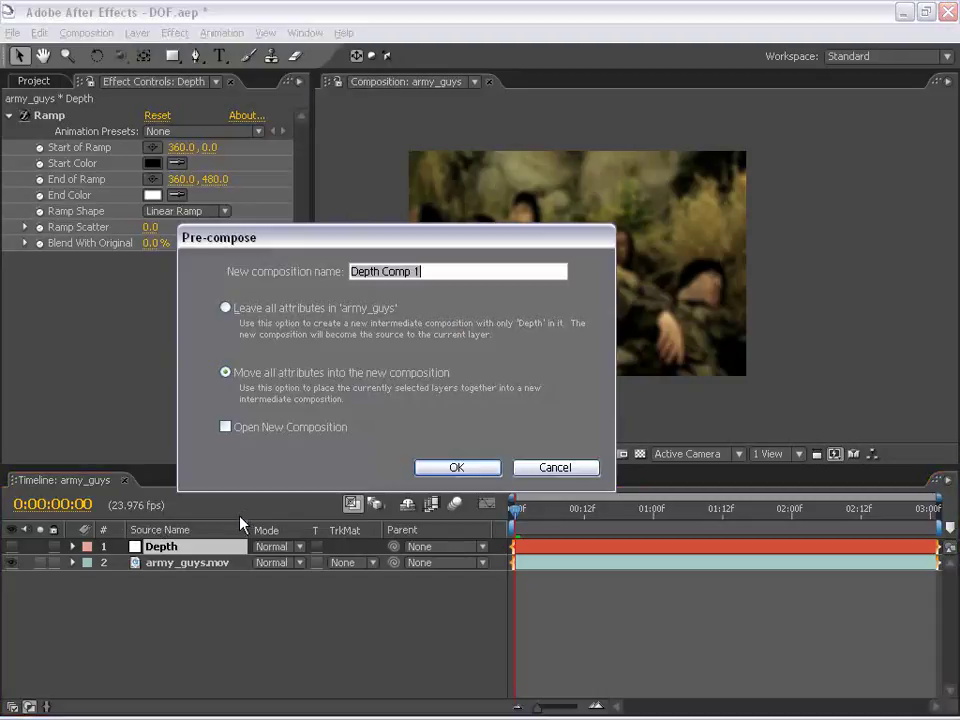
pyautogui.click(456, 467)
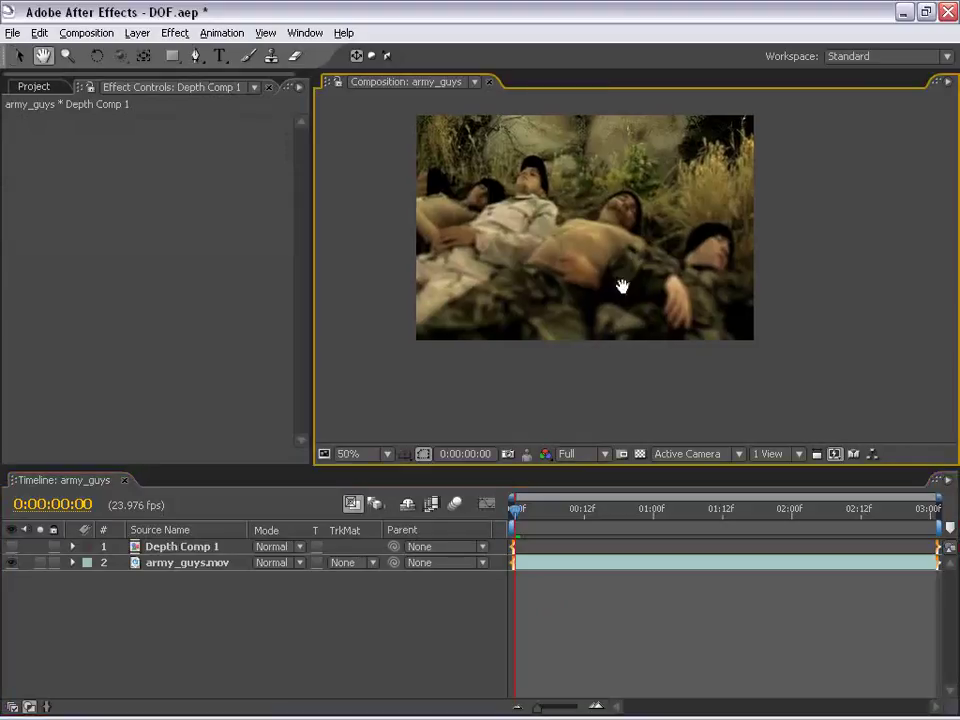
# Examine the graduated blur across the background and foreground of the army_guys footage, at 100% and 50% magnification.
pyautogui.scroll(2, 564, 219)
pyautogui.moveTo(564, 219); pyautogui.dragTo(580, 303)
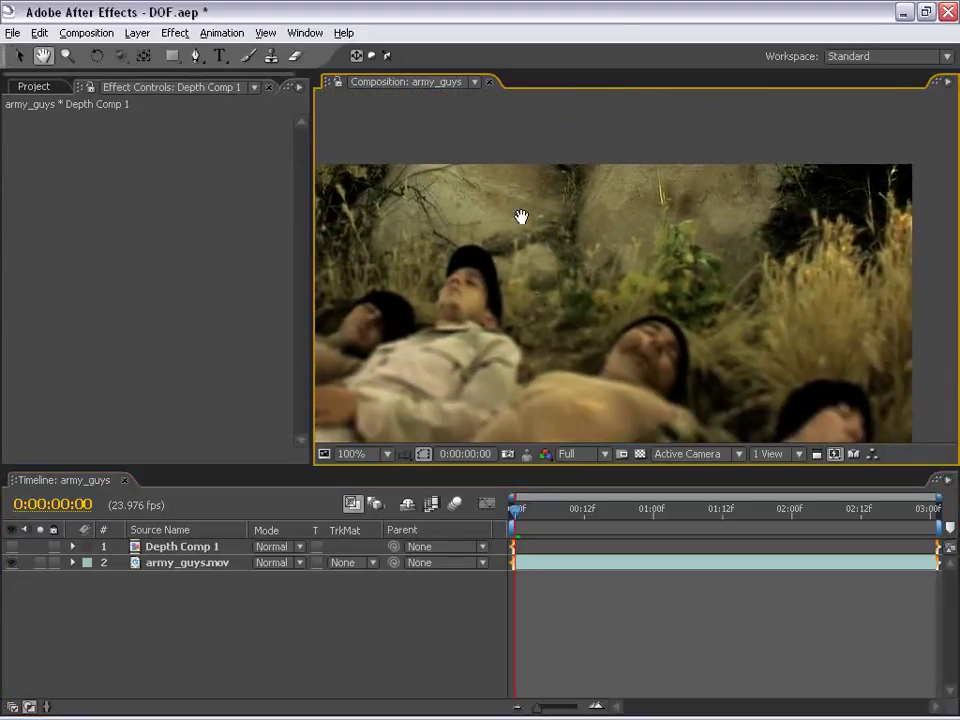
pyautogui.moveTo(542, 364); pyautogui.dragTo(560, 270)
pyautogui.moveTo(602, 163); pyautogui.dragTo(602, 326)
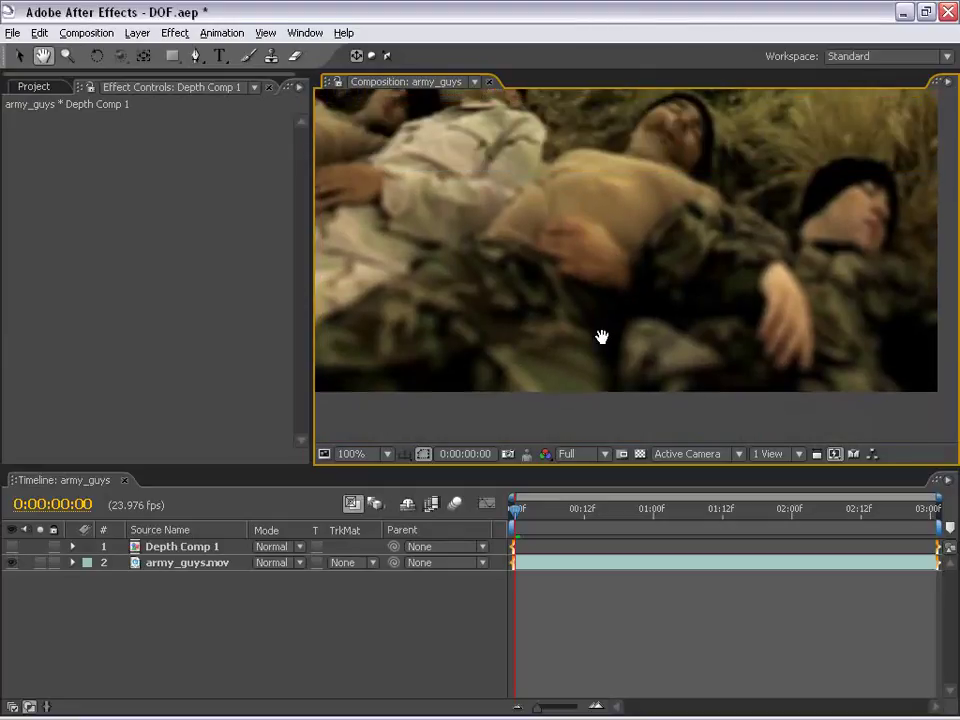
pyautogui.scroll(-2, 619, 195)
pyautogui.moveTo(619, 195); pyautogui.dragTo(602, 250)
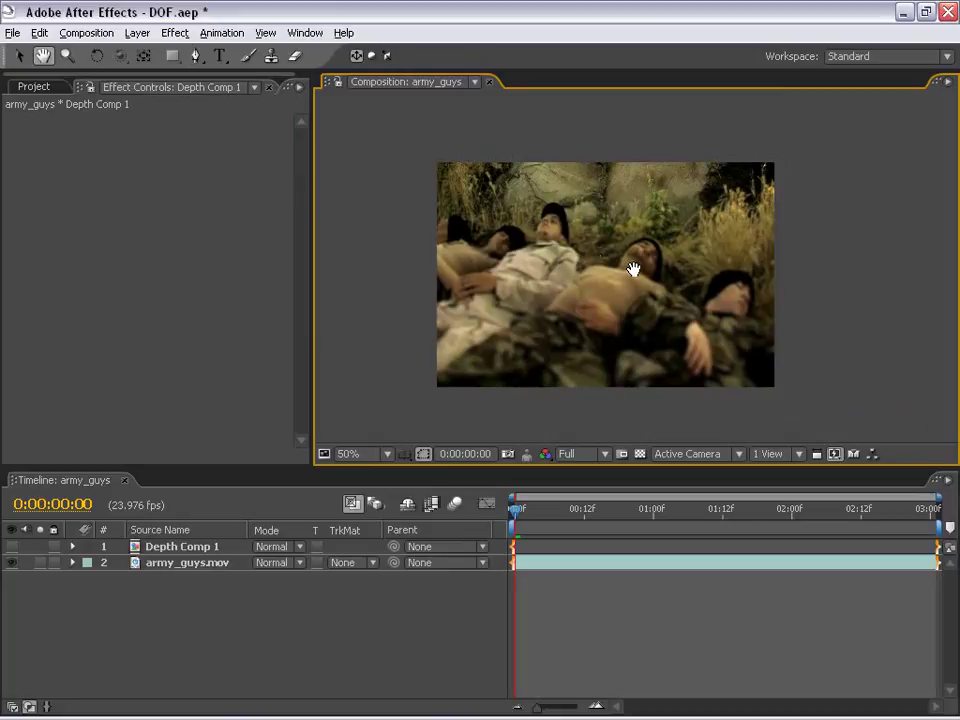
pyautogui.moveTo(634, 266); pyautogui.dragTo(611, 244)
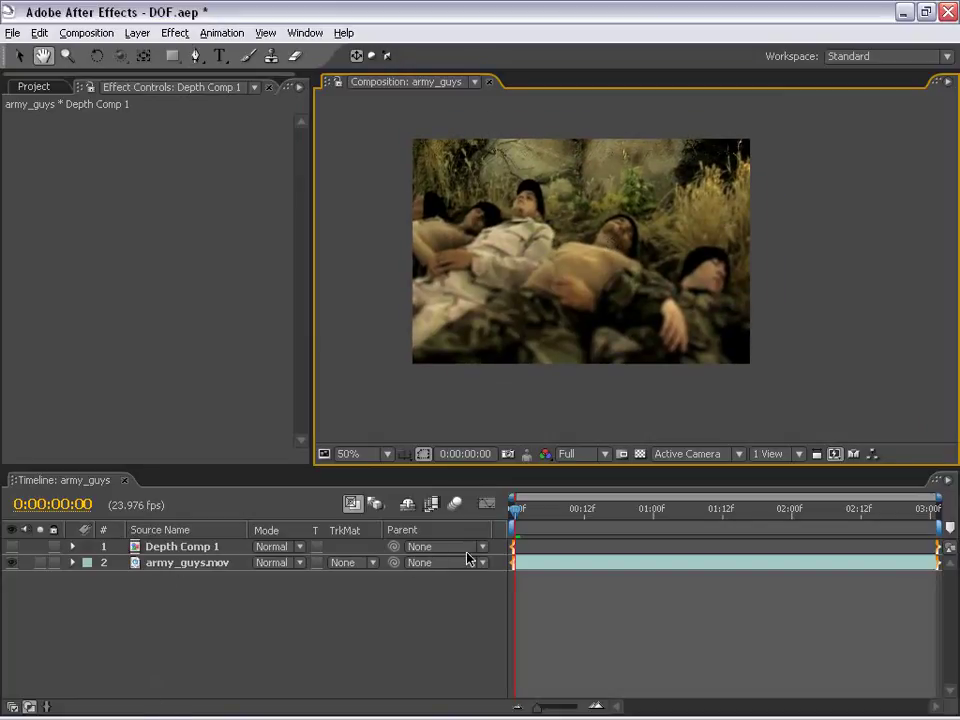
# Open Depth Comp 1 and dock a new locked viewer of it beside the existing composition viewer.
pyautogui.doubleClick(551, 550)
pyautogui.moveTo(590, 286); pyautogui.dragTo(587, 293)
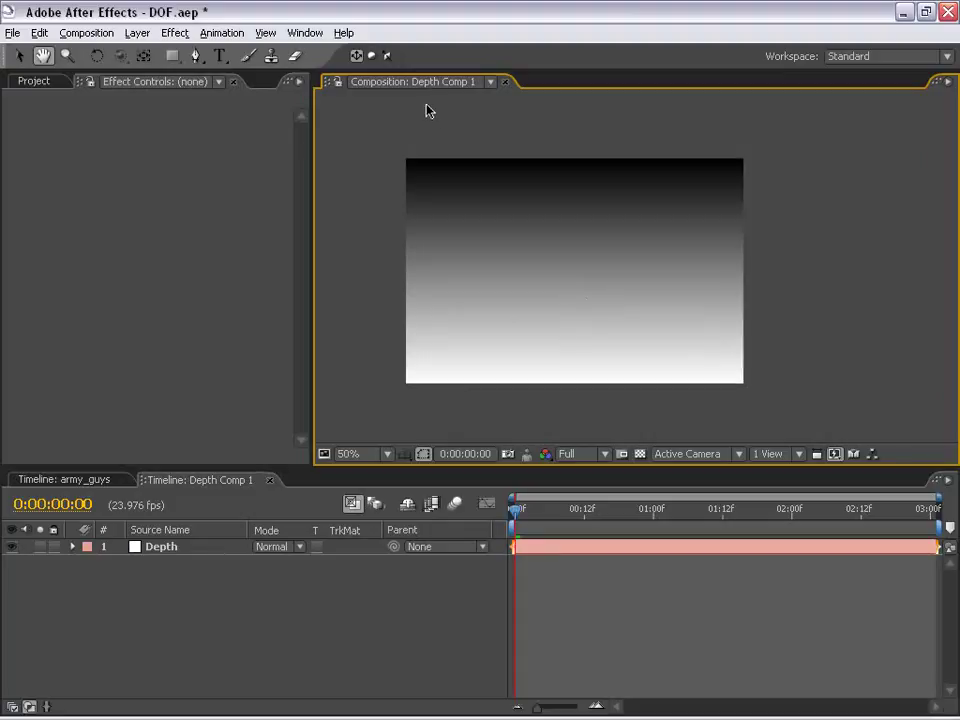
pyautogui.click(265, 33)
pyautogui.click(277, 53)
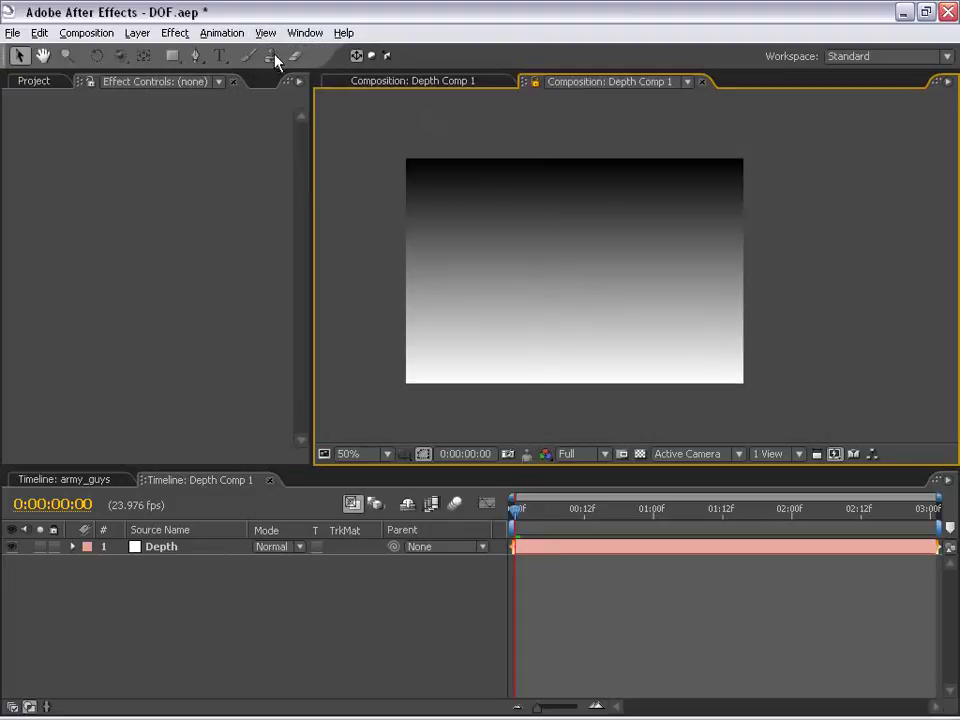
pyautogui.moveTo(525, 84); pyautogui.dragTo(928, 210)
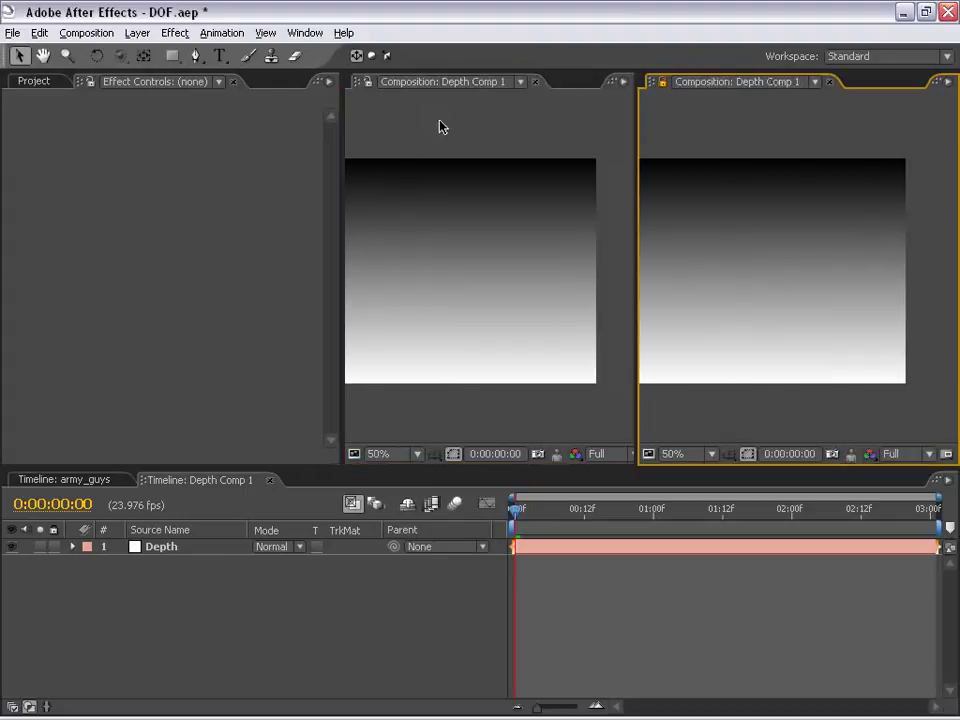
pyautogui.moveTo(341, 137); pyautogui.dragTo(261, 137)
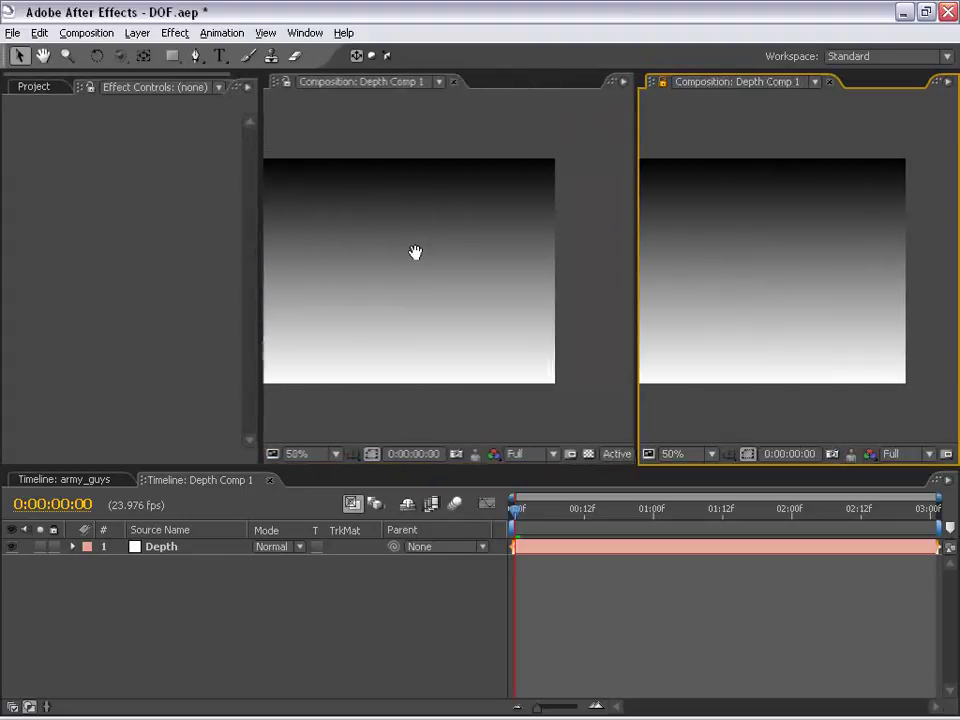
pyautogui.click(345, 126)
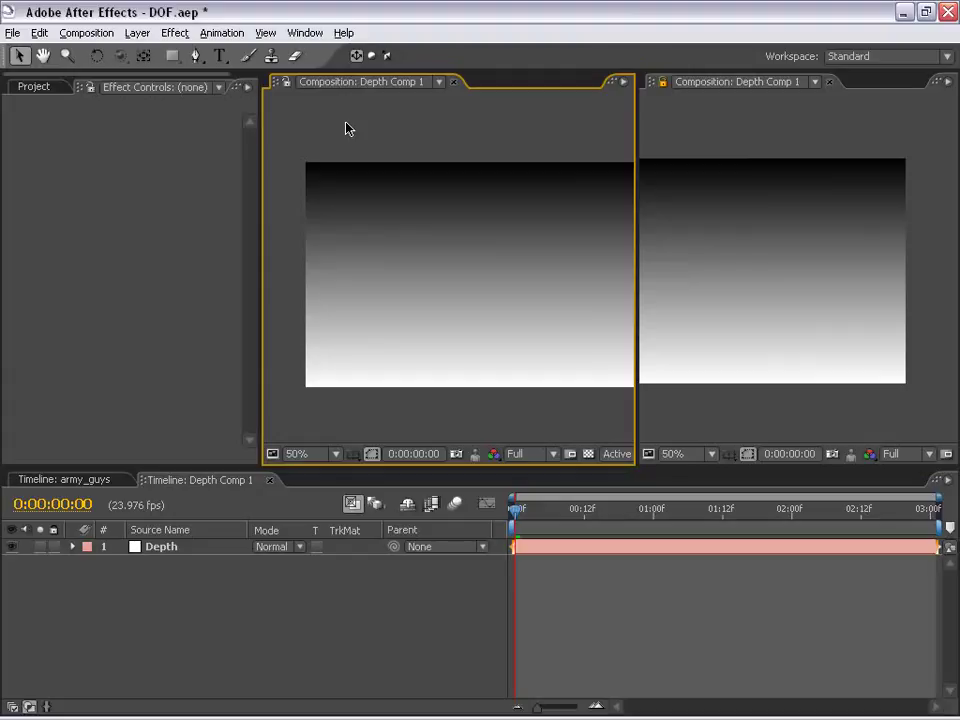
# Show the army_guys composition in the unlocked viewer, lock that viewer, and centre both images.
pyautogui.click(55, 480)
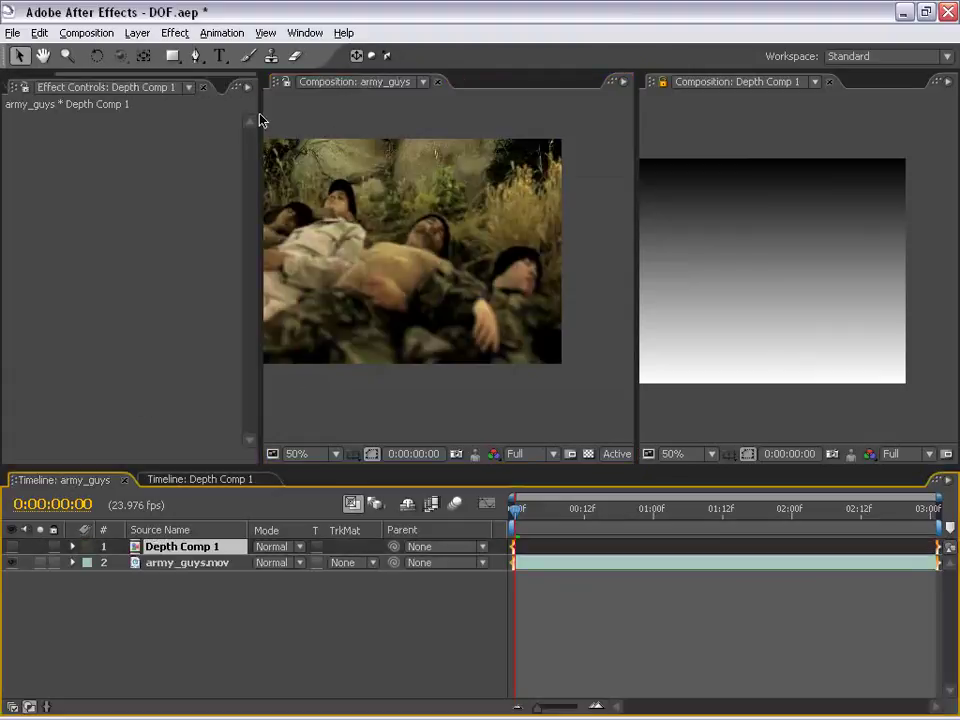
pyautogui.click(285, 146)
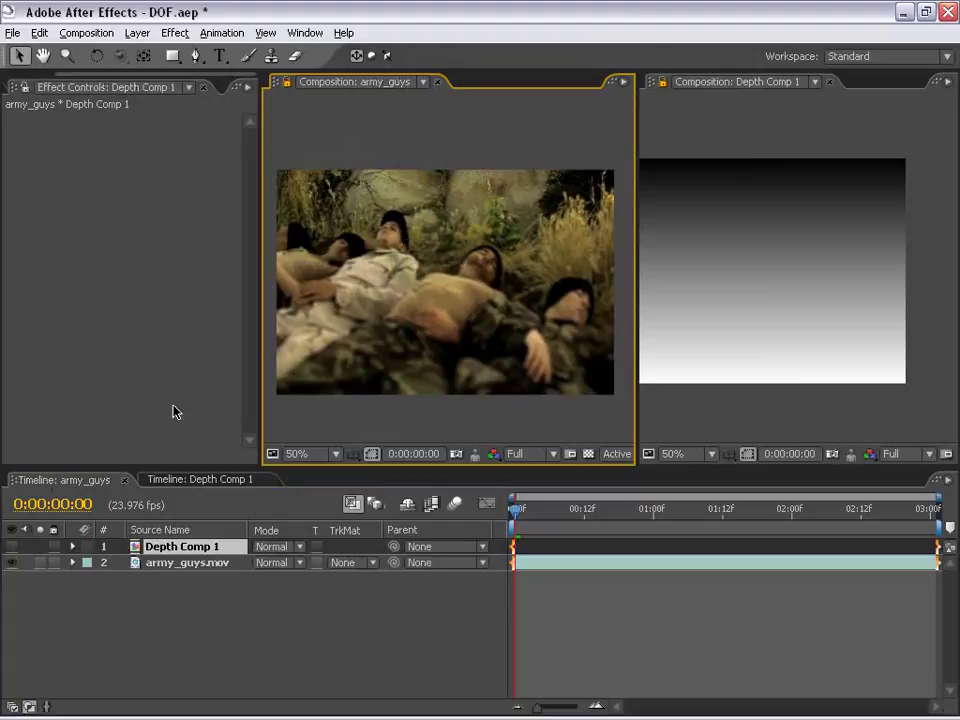
pyautogui.click(729, 224)
# Change the Depth layer's ramp to Radial Ramp, starting at 360, 236 and ending at 330, 788, and check the footage.
pyautogui.click(208, 481)
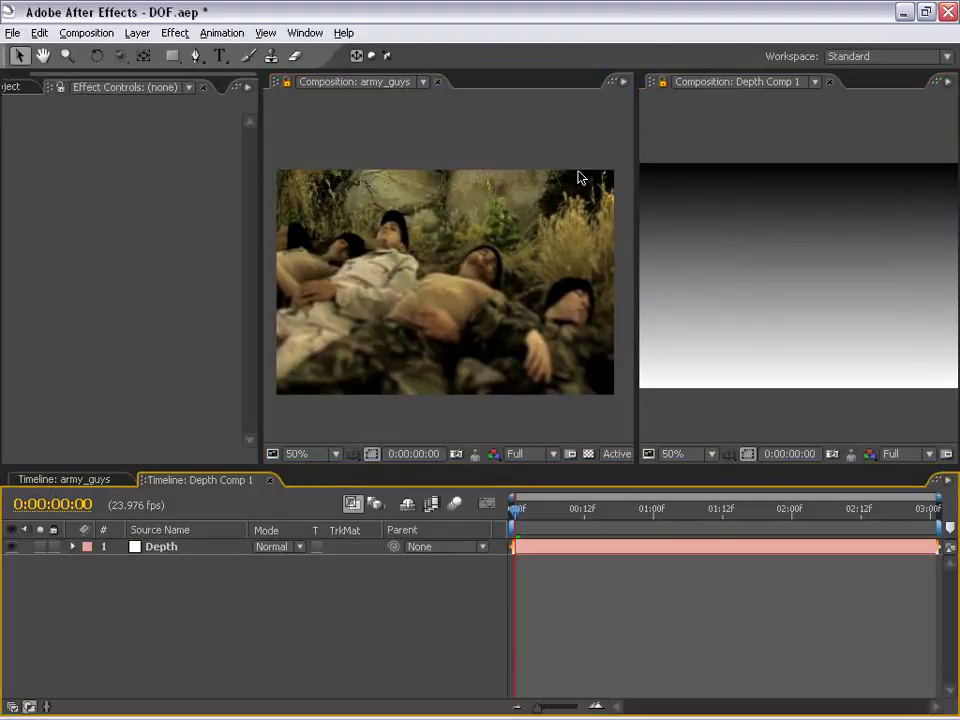
pyautogui.click(555, 541)
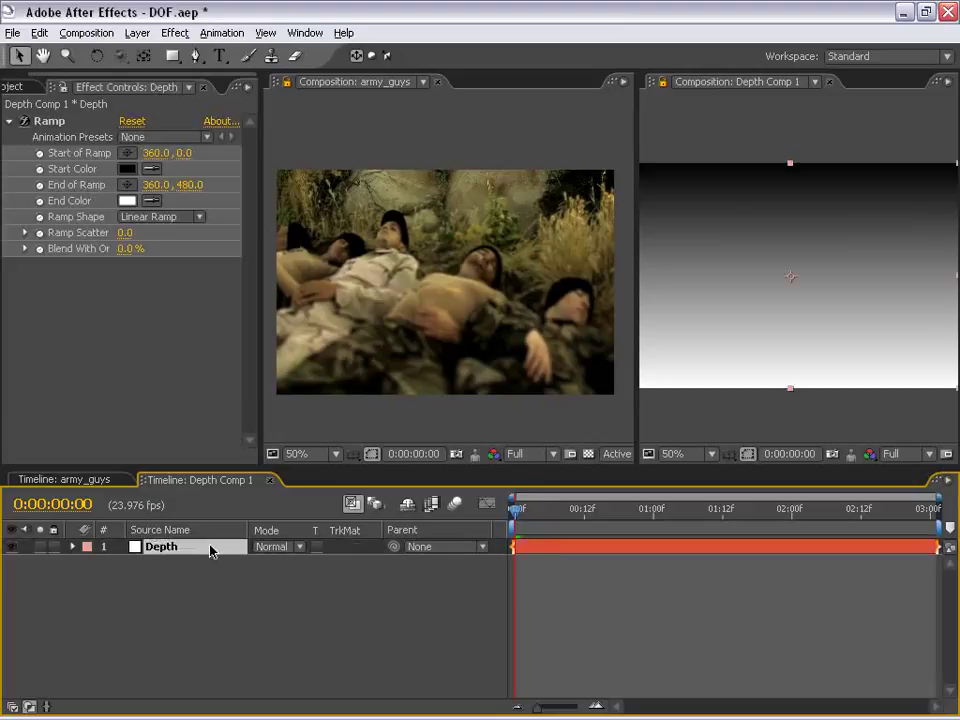
pyautogui.click(160, 216)
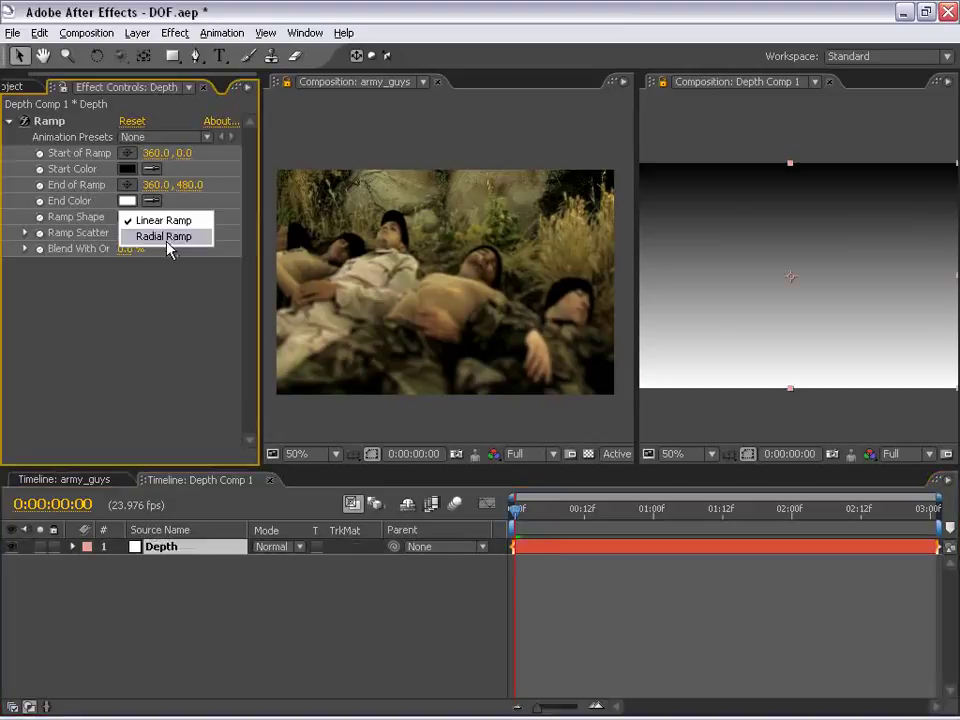
pyautogui.click(165, 236)
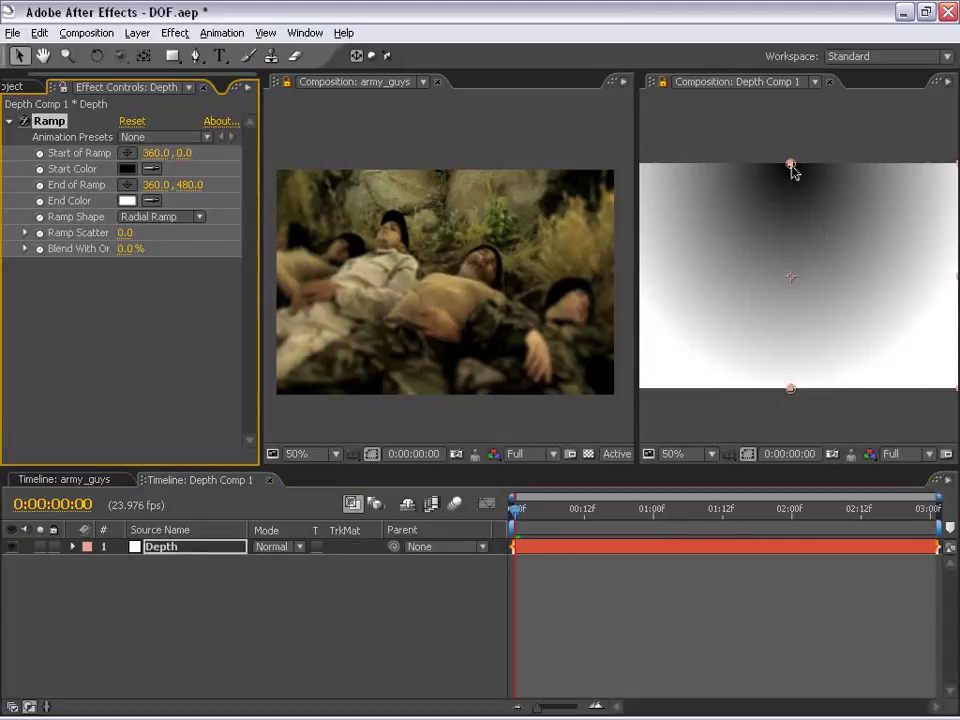
pyautogui.moveTo(790, 164); pyautogui.dragTo(793, 279)
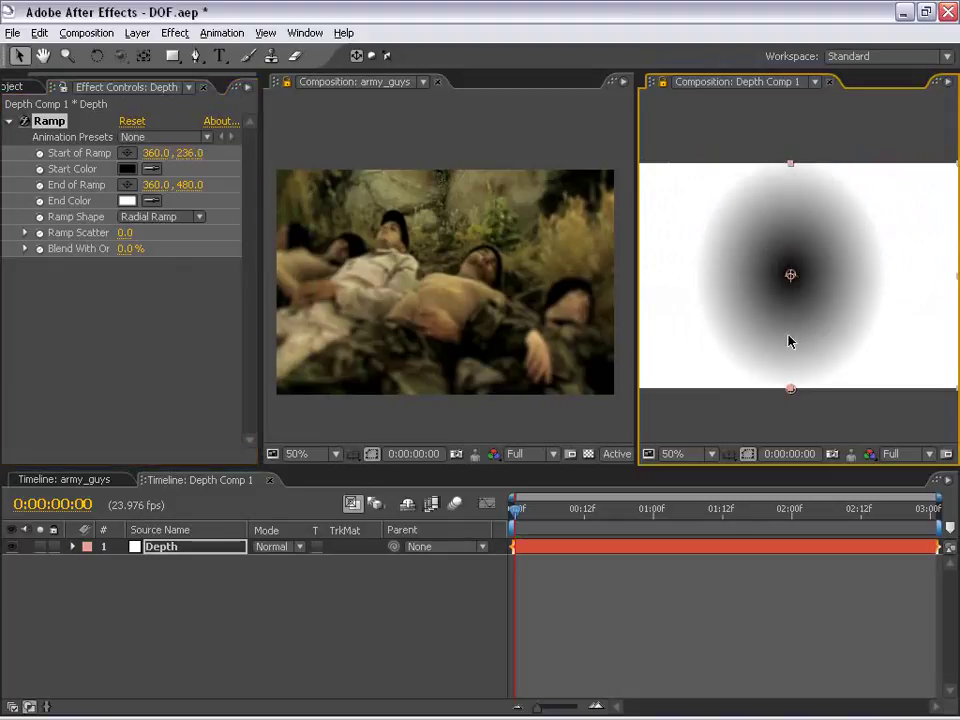
pyautogui.moveTo(791, 389); pyautogui.dragTo(777, 545)
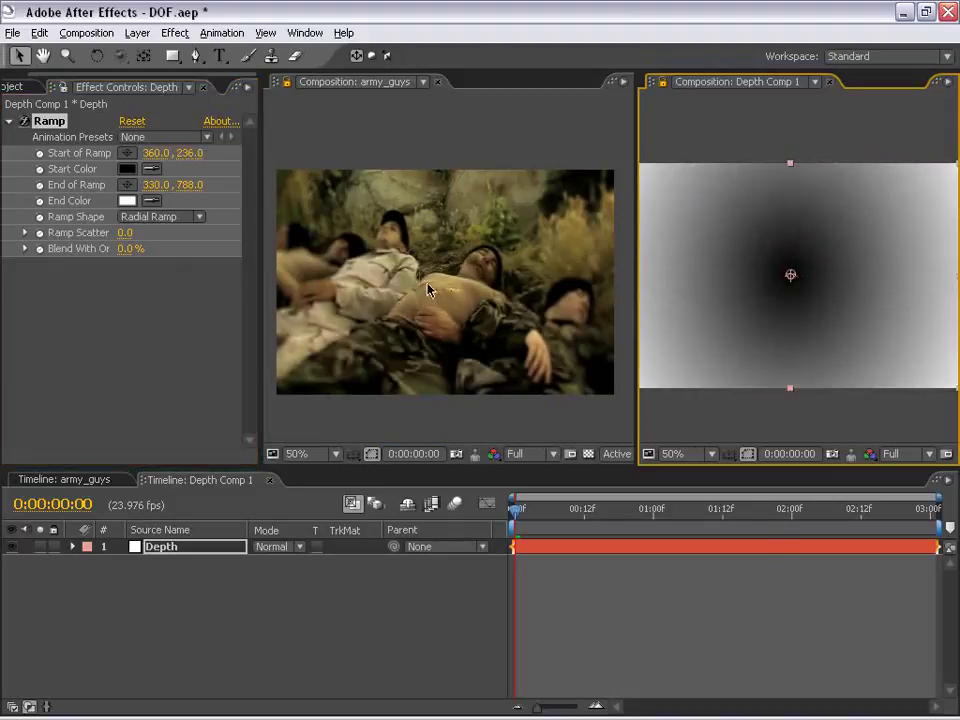
pyautogui.scroll(2, 428, 287)
pyautogui.moveTo(433, 291); pyautogui.dragTo(460, 277)
pyautogui.scroll(-1, 456, 255)
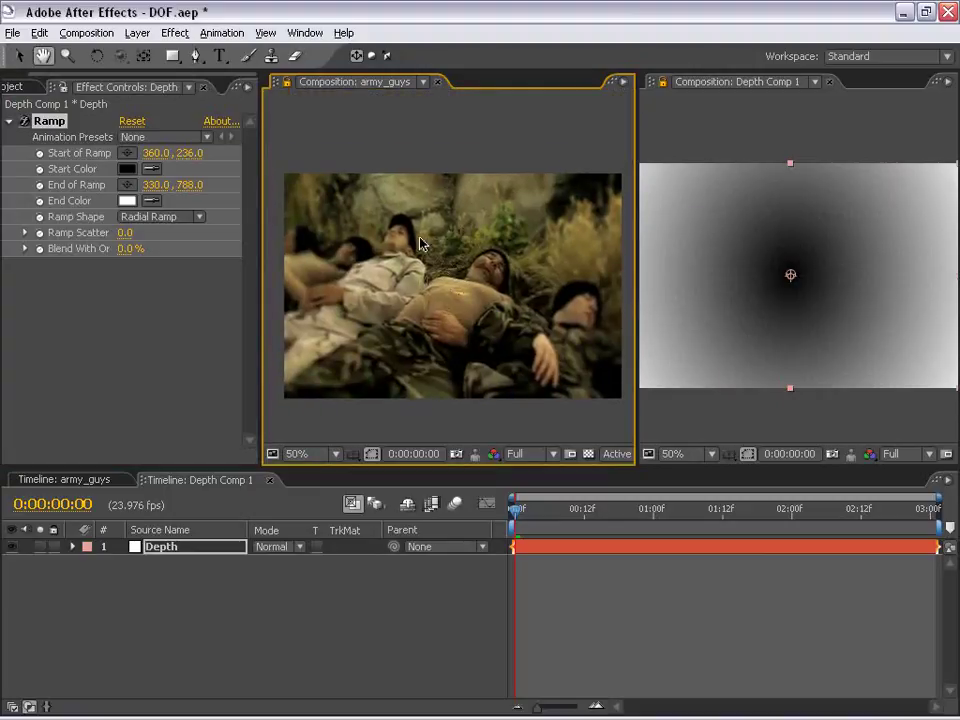
# Apply the Curves effect to the Depth layer after its Ramp effect.
pyautogui.click(589, 608)
pyautogui.click(540, 546)
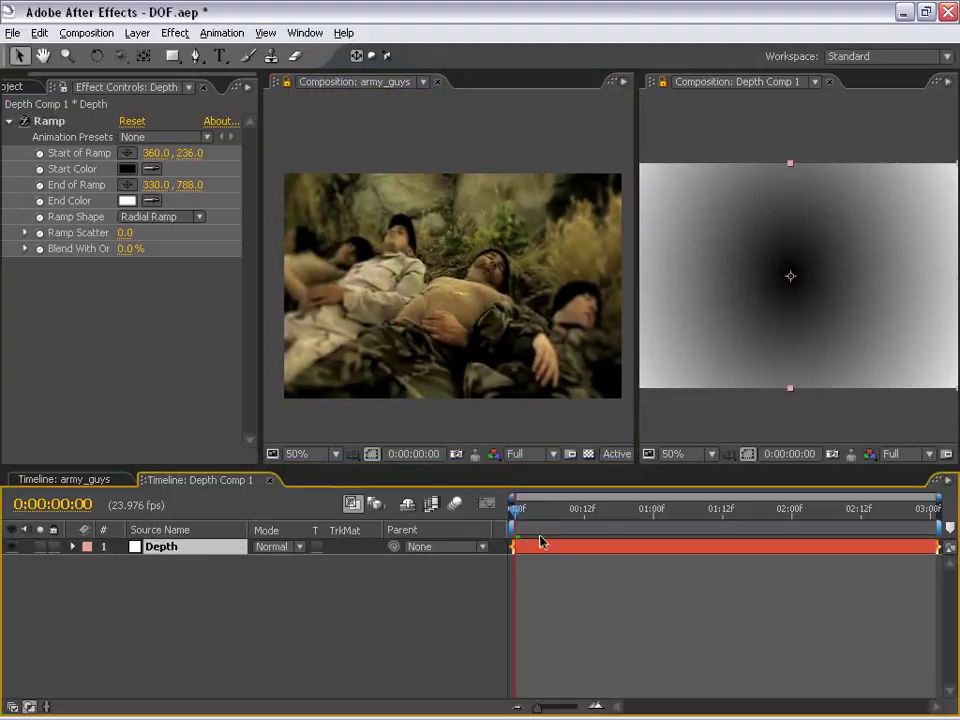
pyautogui.click(46, 121)
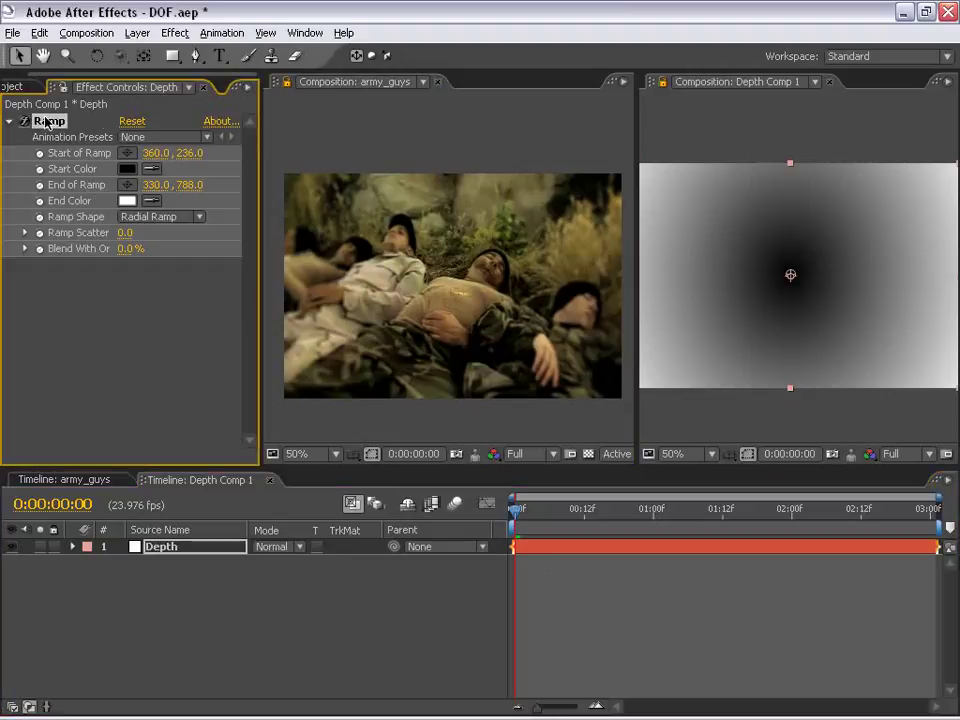
pyautogui.click(174, 32)
pyautogui.moveTo(222, 190)
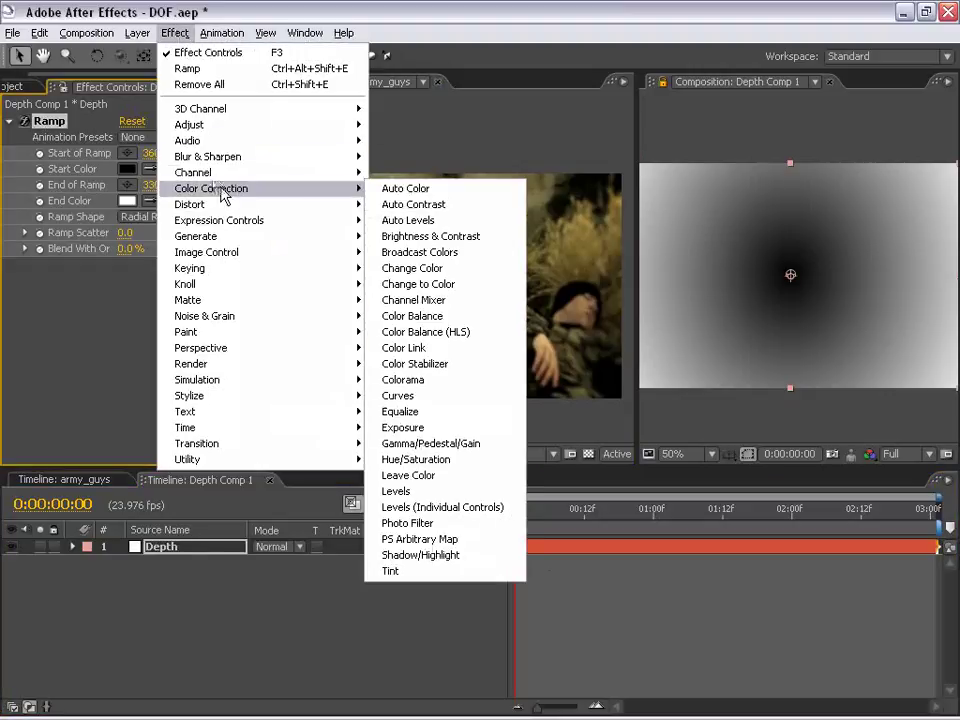
pyautogui.click(412, 397)
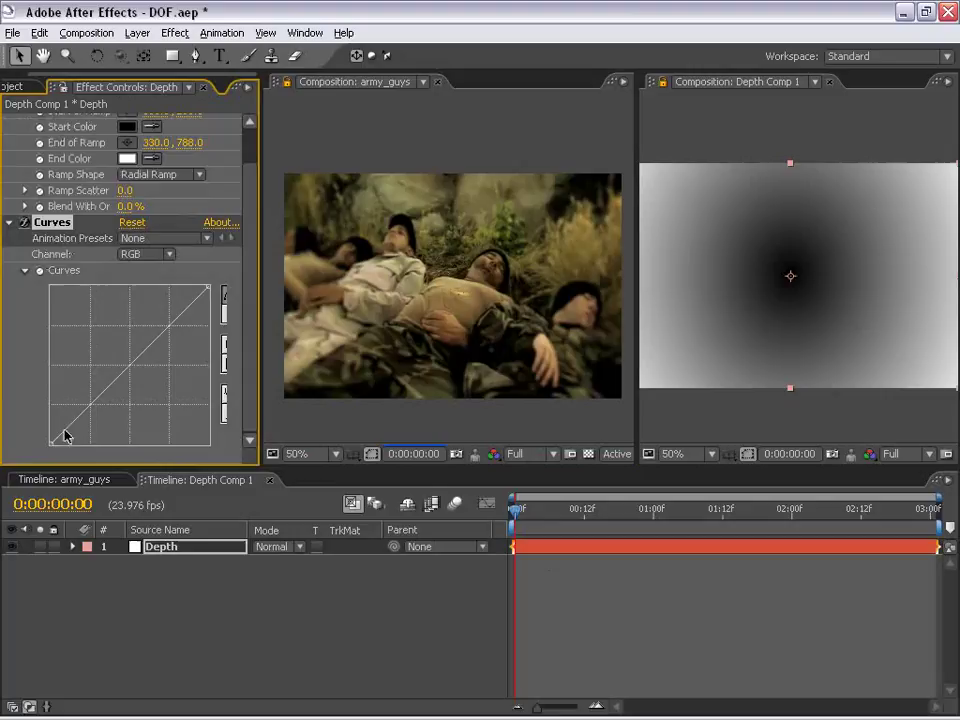
# Shape the Depth layer's RGB curve by moving its black point inward about a fifth of the range and raising the upper midtones.
pyautogui.moveTo(54, 446); pyautogui.dragTo(122, 456)
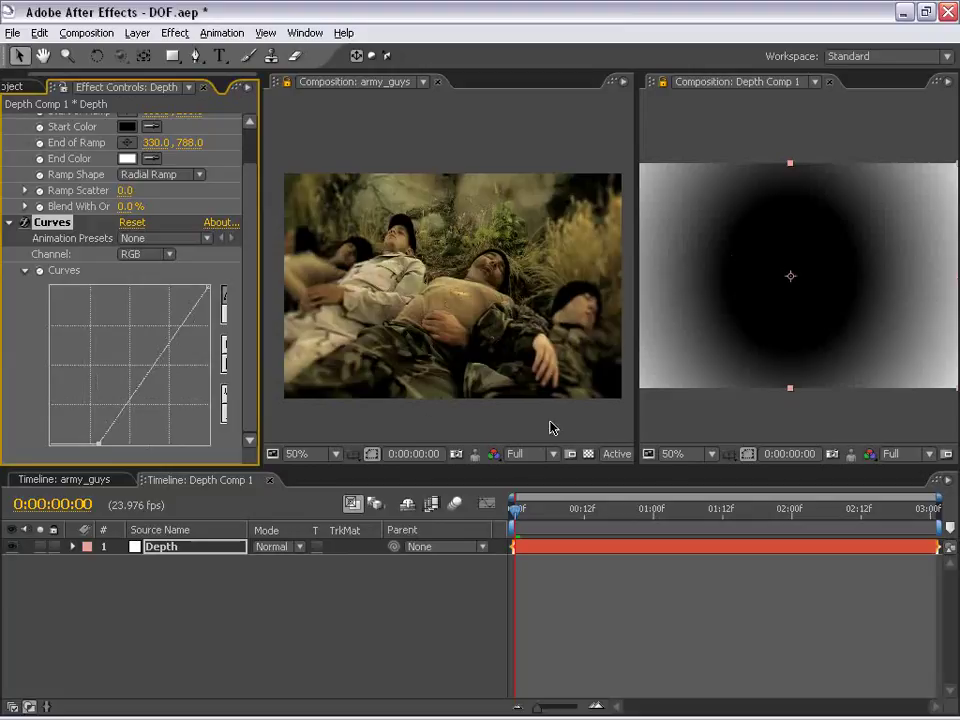
pyautogui.moveTo(162, 355); pyautogui.dragTo(142, 344)
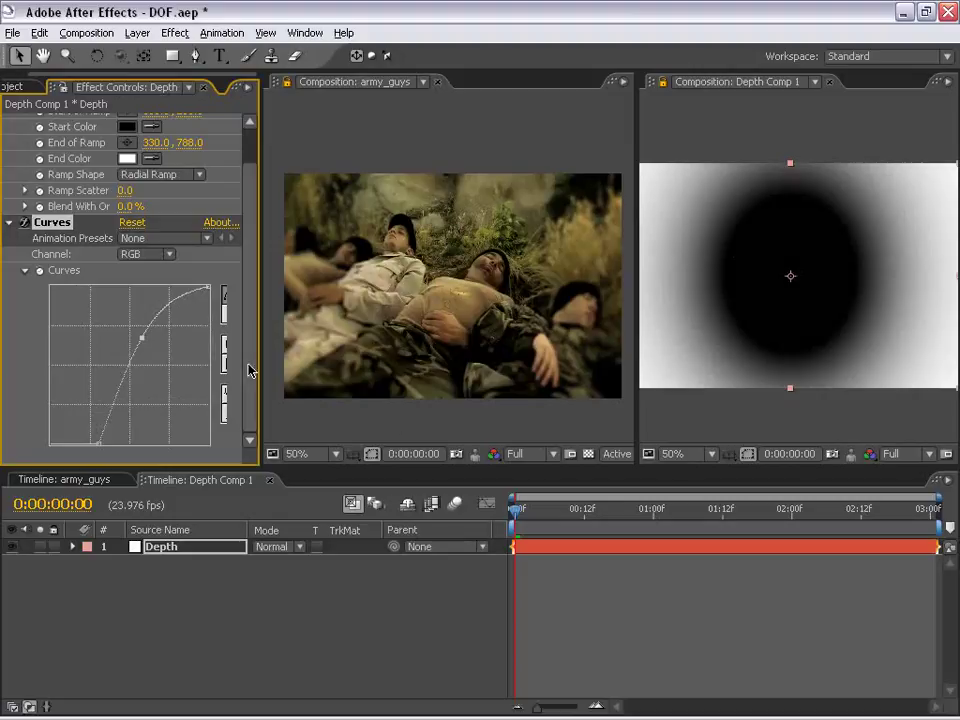
pyautogui.moveTo(100, 443); pyautogui.dragTo(80, 457)
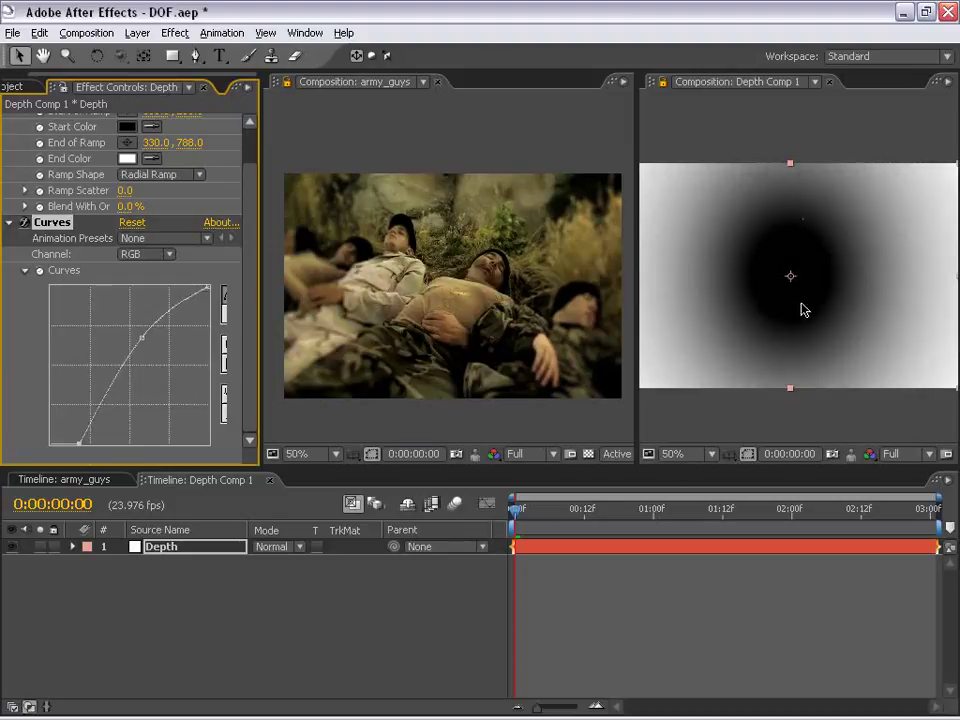
# Maximize the army_guys viewer at 100% to examine the radial blur around the central soldier, and restore the side-by-side layout.
pyautogui.press('space')
pyautogui.moveTo(465, 285); pyautogui.dragTo(448, 276)
pyautogui.press('`')
pyautogui.press('.')
pyautogui.press('space')
pyautogui.moveTo(521, 322); pyautogui.dragTo(545, 271)
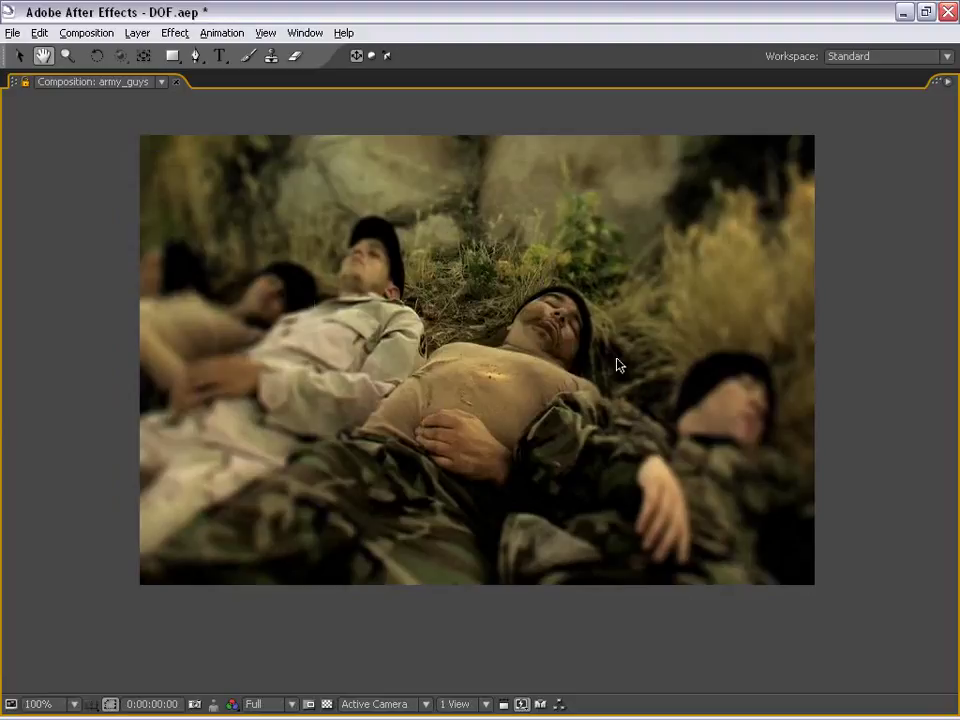
pyautogui.press('KP_0')
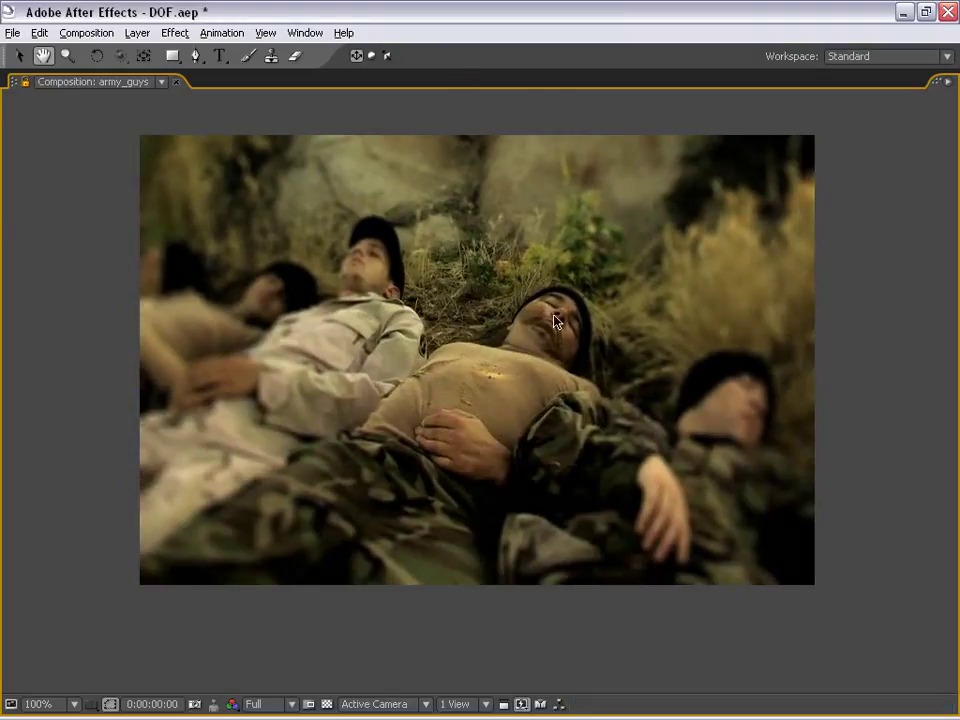
pyautogui.press('`')
pyautogui.moveTo(455, 225)
pyautogui.mouseDown()
pyautogui.moveTo(463, 279)
pyautogui.moveTo(458, 247)
pyautogui.mouseUp()
pyautogui.click(439, 419)
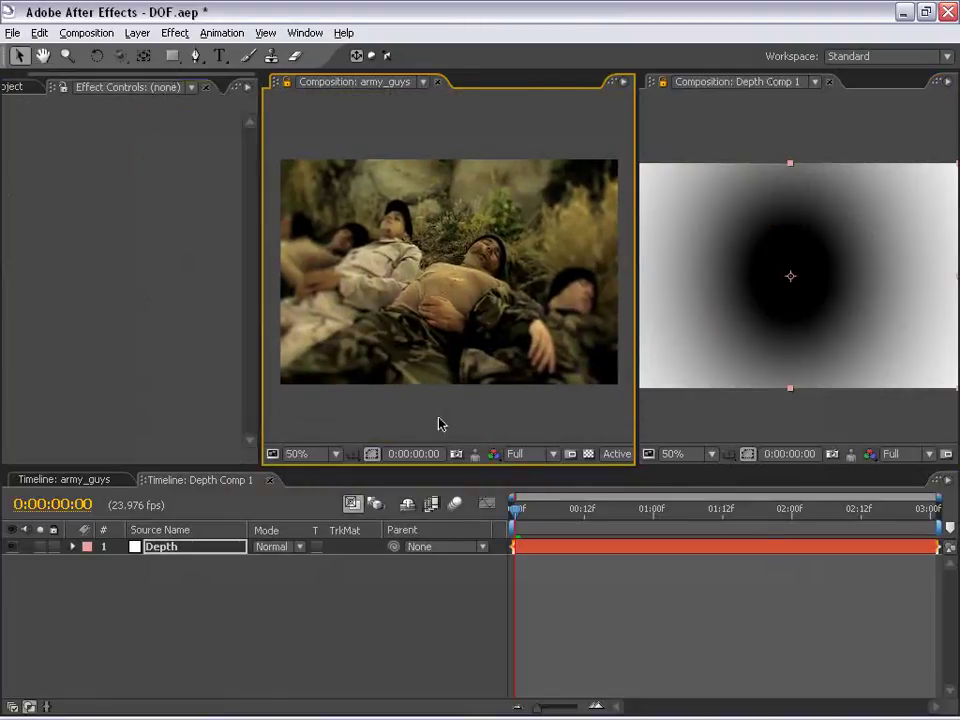
# Delete the Curves effect from the Depth layer and reset its Ramp effect to the default linear gradient.
pyautogui.click(714, 124)
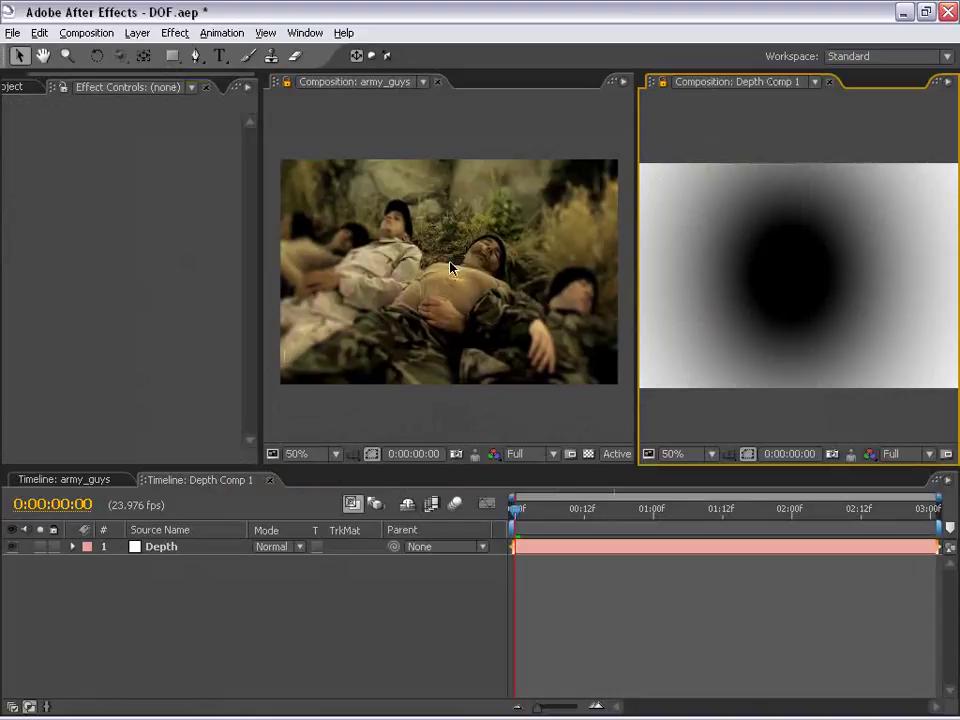
pyautogui.click(808, 214)
pyautogui.click(55, 265)
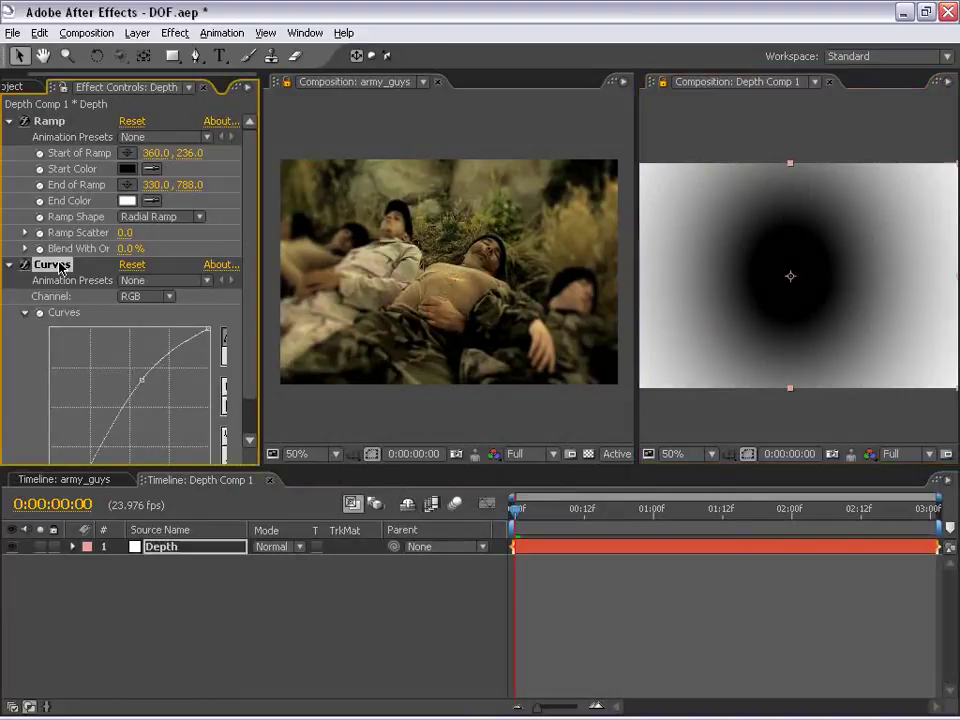
pyautogui.press('Delete')
pyautogui.click(131, 121)
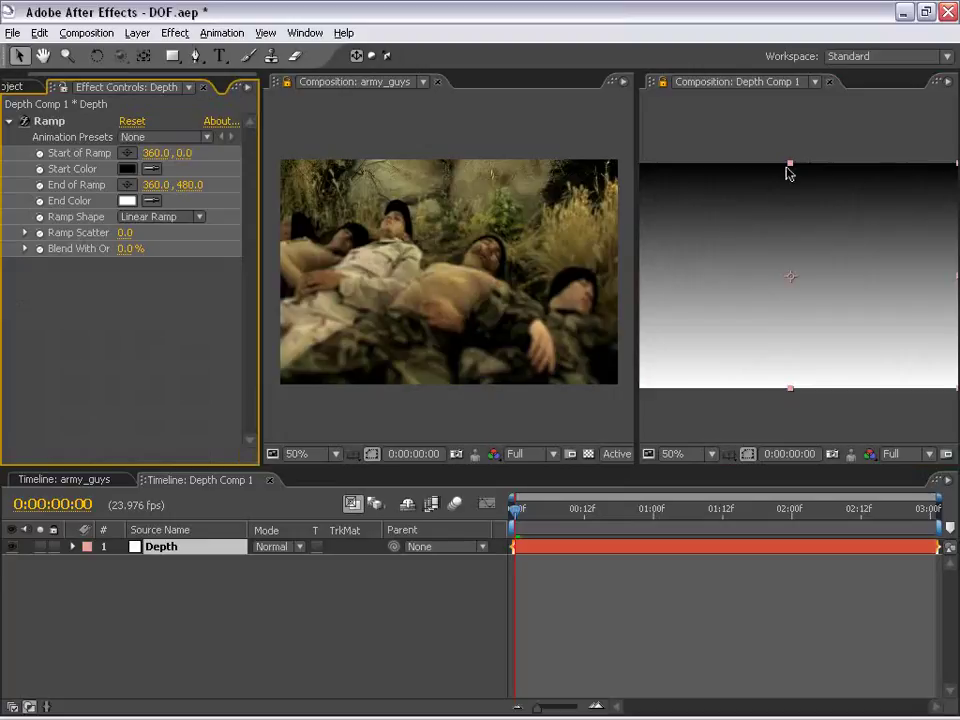
pyautogui.scroll(-2, 787, 176)
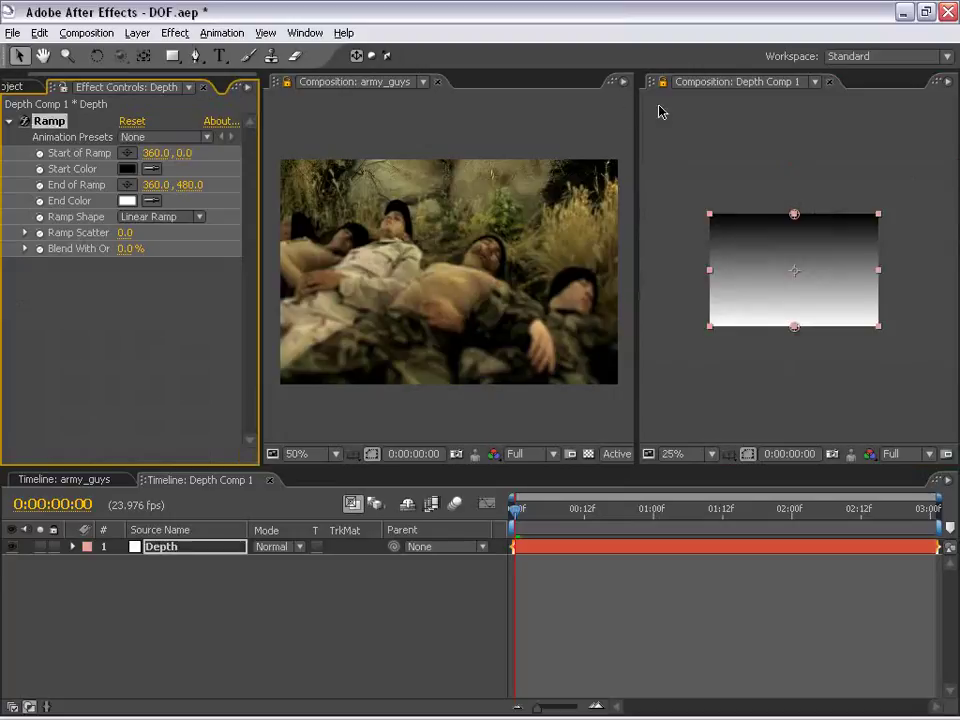
# Close the separate Depth Comp 1 viewer, unlock the army_guys viewer and enlarge it to use the freed space.
pyautogui.click(828, 81)
pyautogui.click(369, 82)
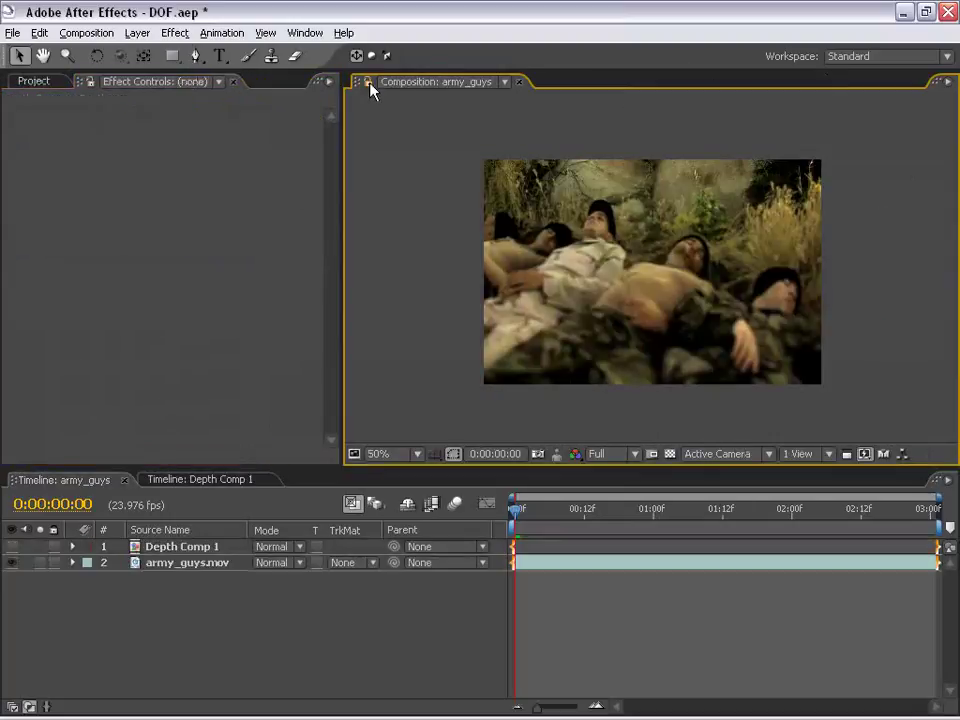
pyautogui.moveTo(645, 263); pyautogui.dragTo(598, 249)
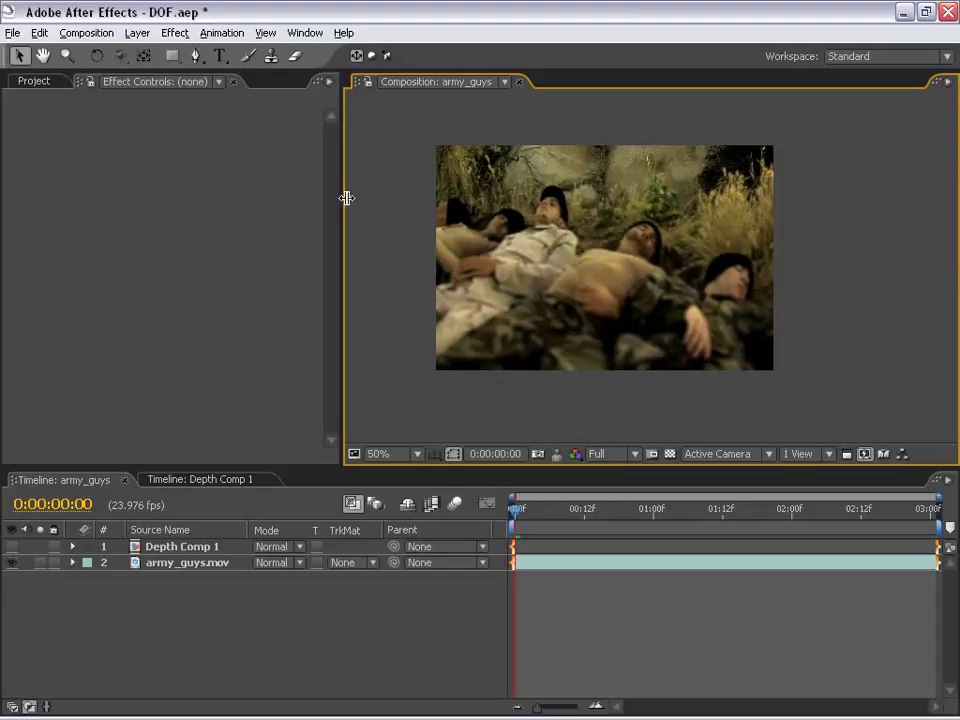
pyautogui.moveTo(346, 197); pyautogui.dragTo(277, 199)
pyautogui.click(229, 619)
# Select the Lens Blur effect on army_guys.mov and widen the effect controls enough to read the full parameter names.
pyautogui.click(530, 567)
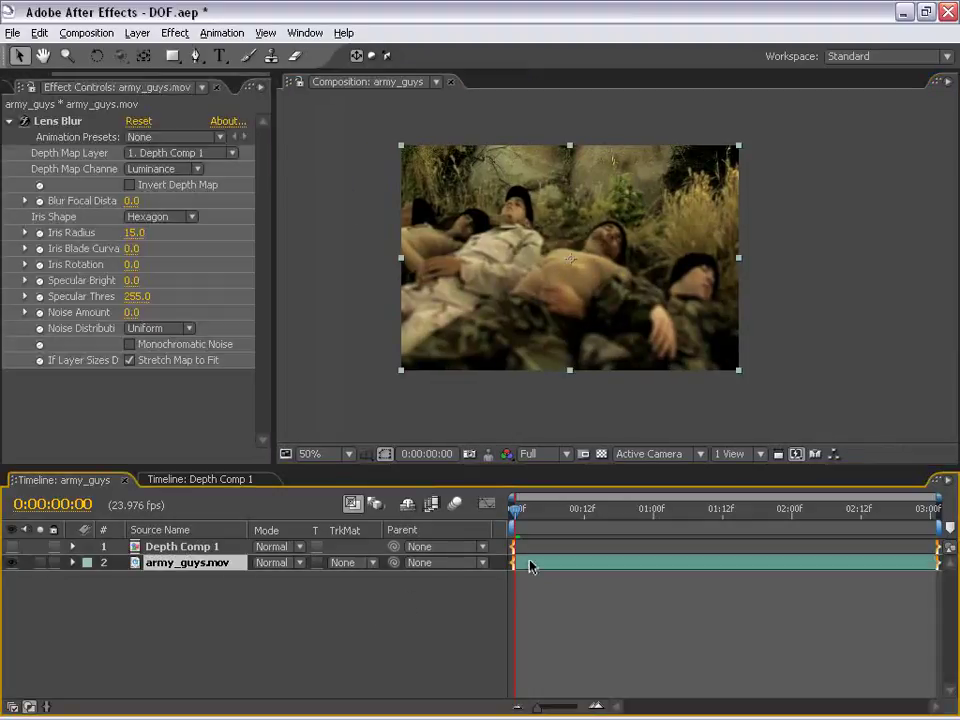
pyautogui.click(72, 124)
pyautogui.press('Return')
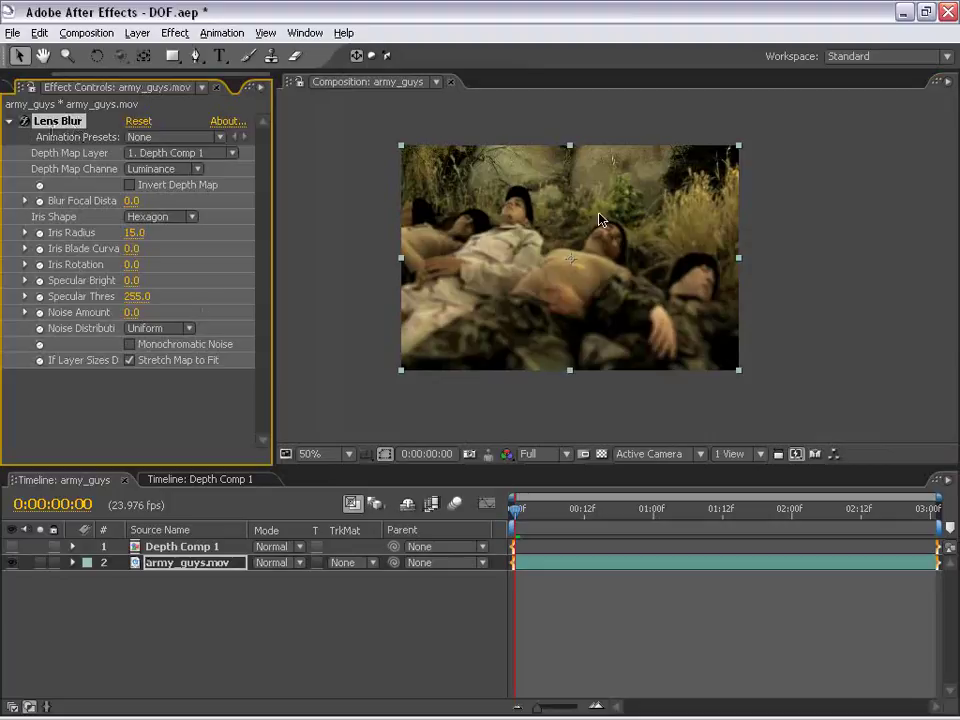
pyautogui.scroll(1, 572, 253)
pyautogui.moveTo(553, 220); pyautogui.dragTo(580, 212)
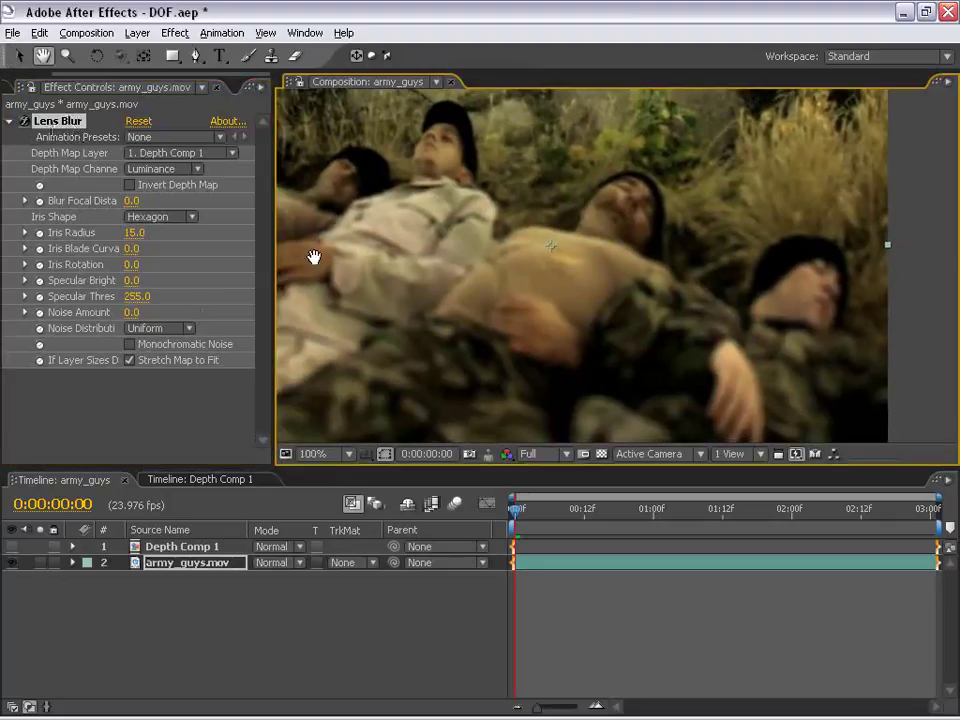
pyautogui.moveTo(282, 188); pyautogui.dragTo(350, 188)
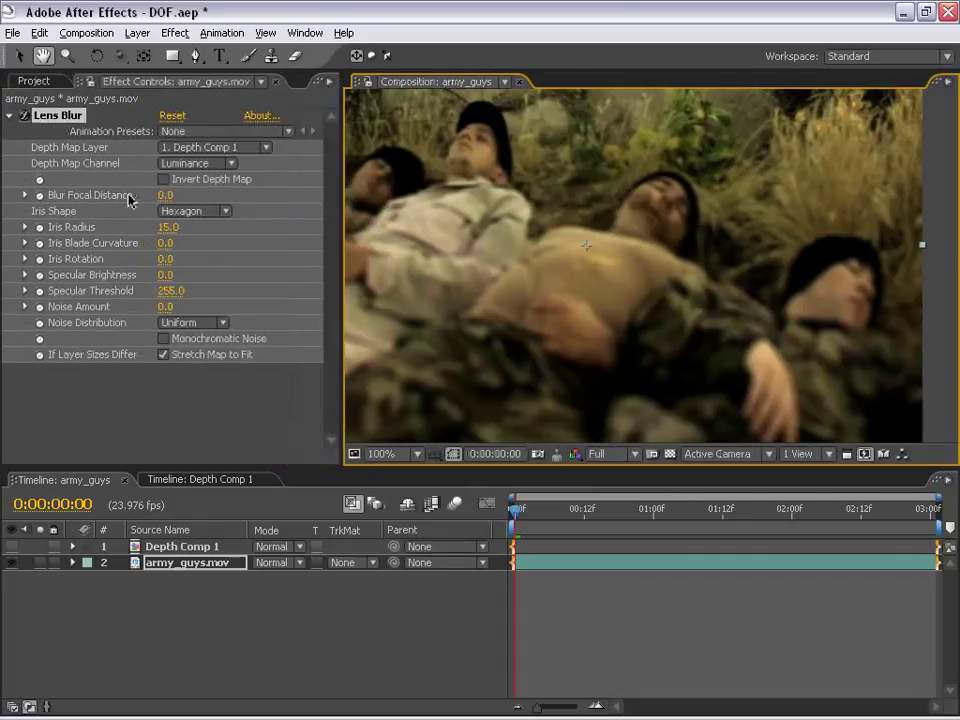
# Try a Lens Blur Blur Focal Distance of 255 and examine the foreground focus in the maximized viewer at 100%.
pyautogui.moveTo(163, 196); pyautogui.dragTo(263, 198)
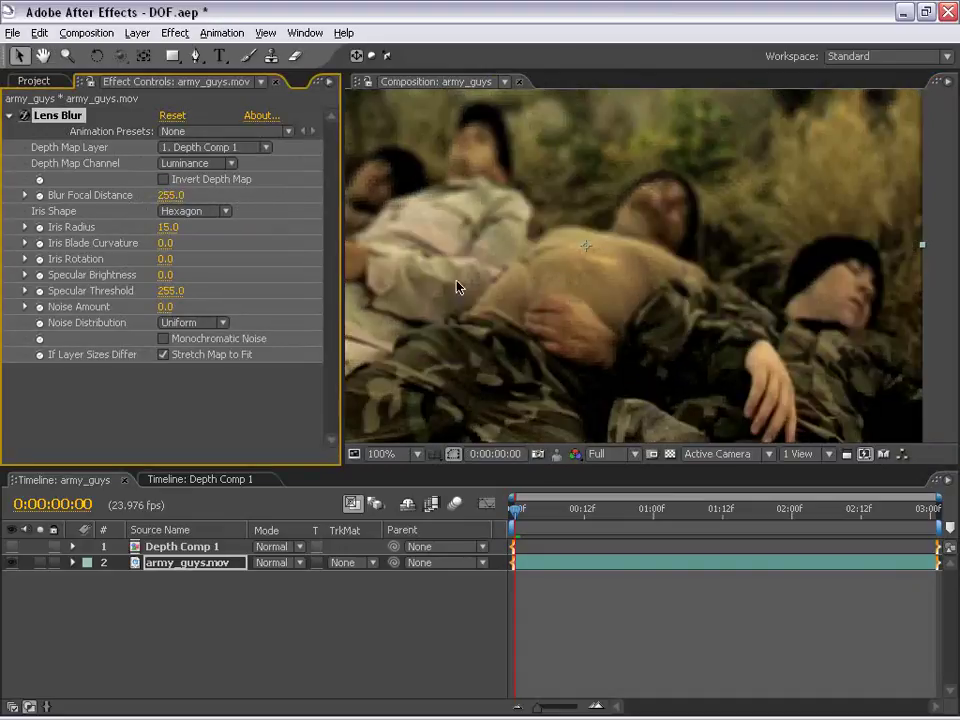
pyautogui.scroll(-1, 551, 257)
pyautogui.moveTo(579, 291); pyautogui.dragTo(638, 345)
pyautogui.scroll(1, 601, 300)
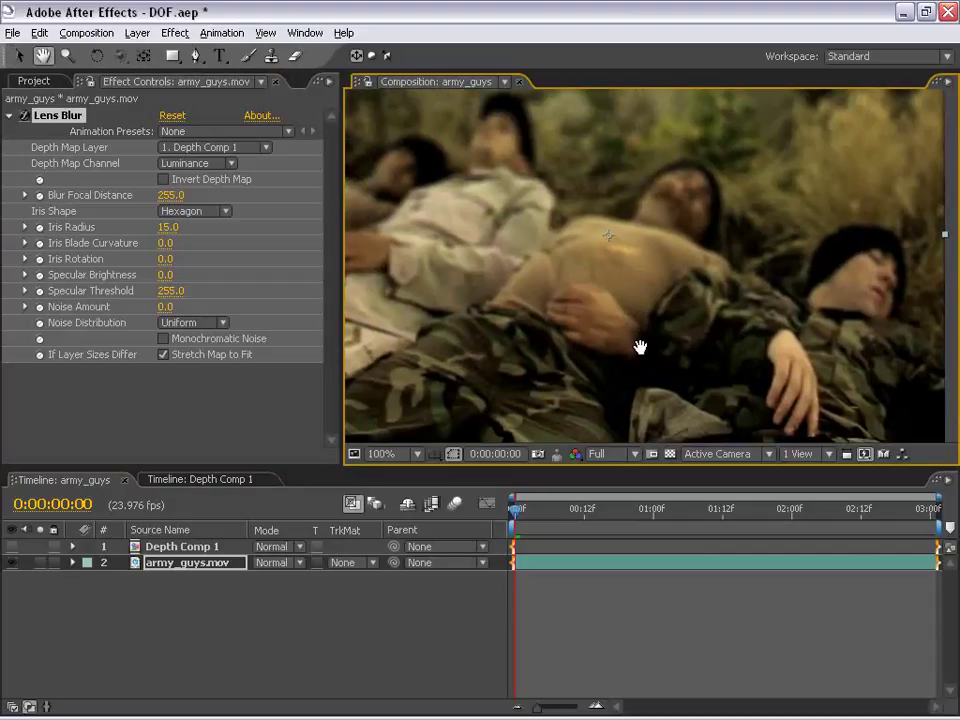
pyautogui.press('`')
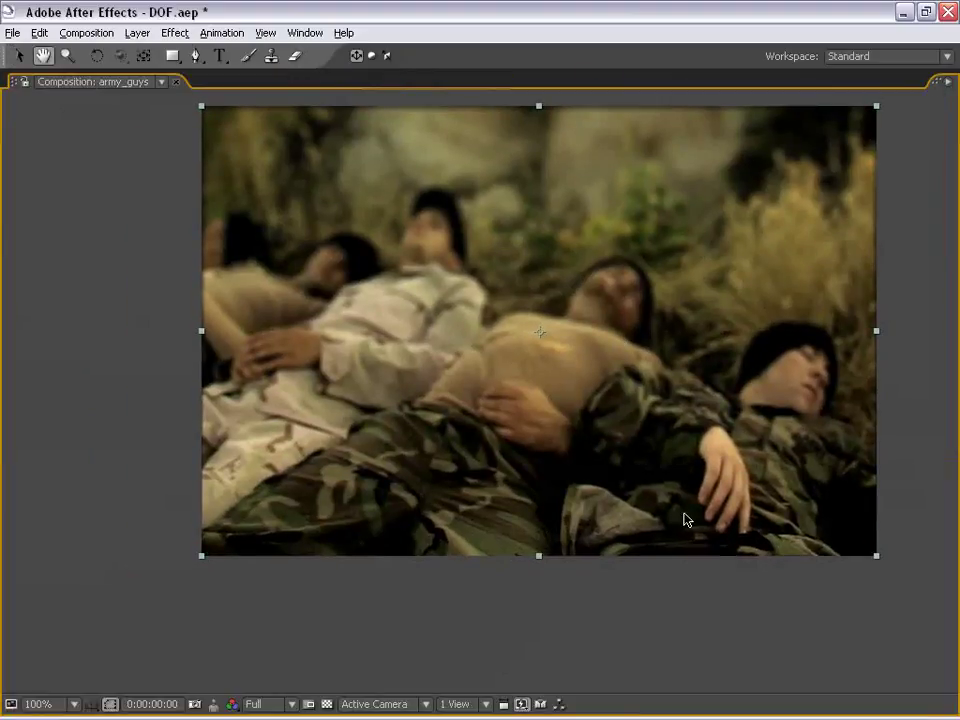
pyautogui.press('`')
pyautogui.scroll(-1, 533, 243)
pyautogui.moveTo(662, 270); pyautogui.dragTo(616, 293)
# Set Lens Blur's Blur Focal Distance to 140.2, check the focus at 100%, and set the Iris Radius to 20.
pyautogui.moveTo(172, 200); pyautogui.dragTo(128, 200)
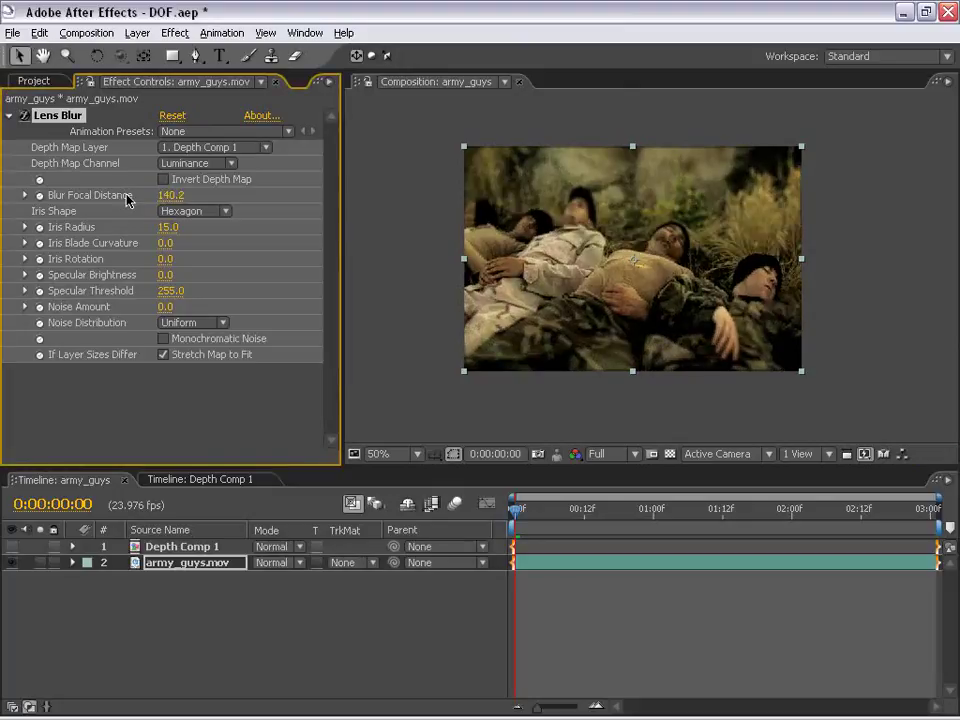
pyautogui.scroll(1, 574, 259)
pyautogui.press('h')
pyautogui.moveTo(621, 281); pyautogui.dragTo(597, 260)
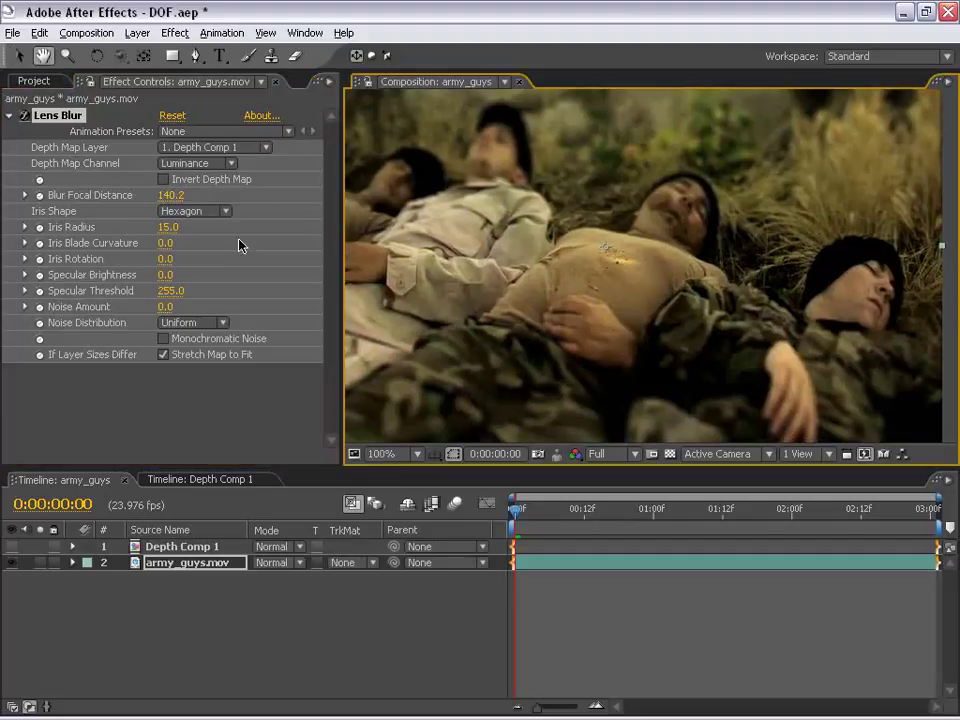
pyautogui.click(170, 228)
pyautogui.press('Return')
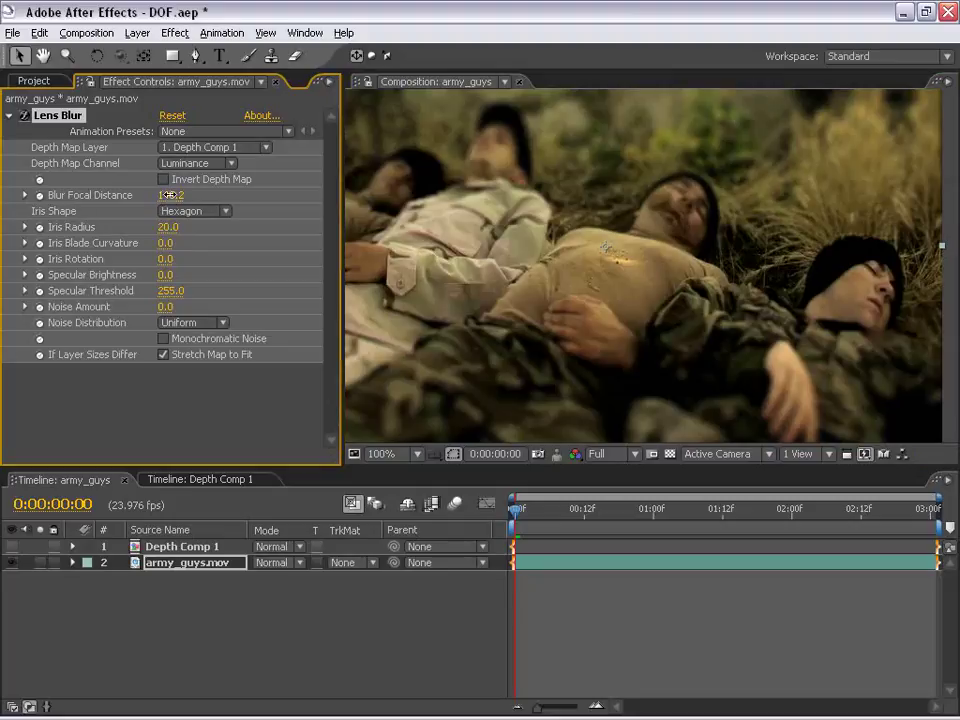
# Try a Blur Focal Distance of 56.1 and examine the focus on the soldiers at the back.
pyautogui.moveTo(145, 192); pyautogui.dragTo(136, 192)
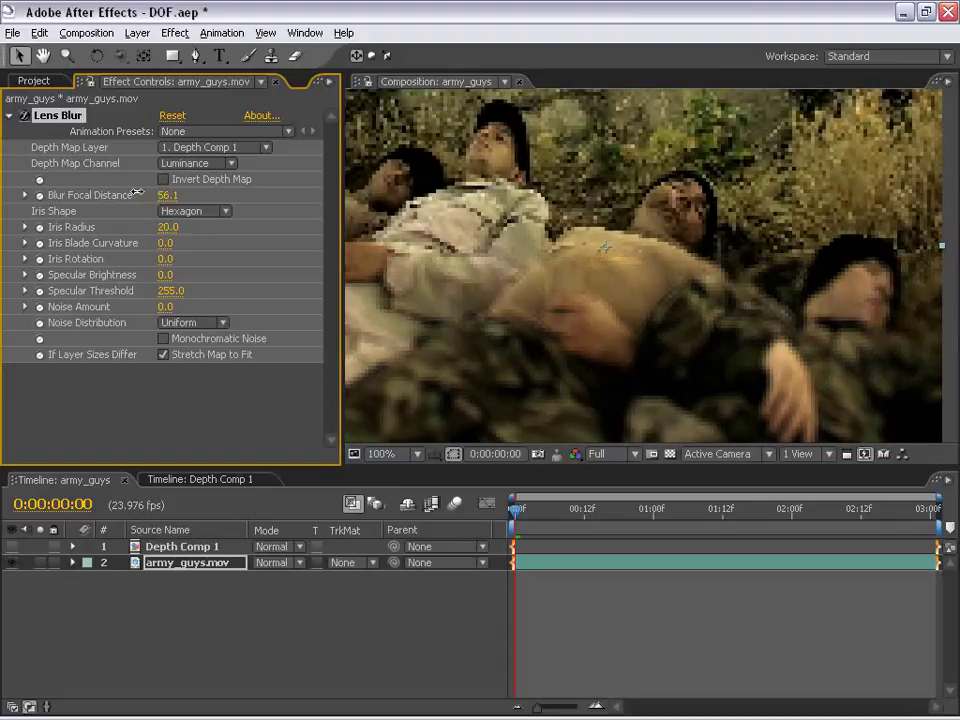
pyautogui.press('h')
pyautogui.moveTo(568, 160); pyautogui.dragTo(617, 249)
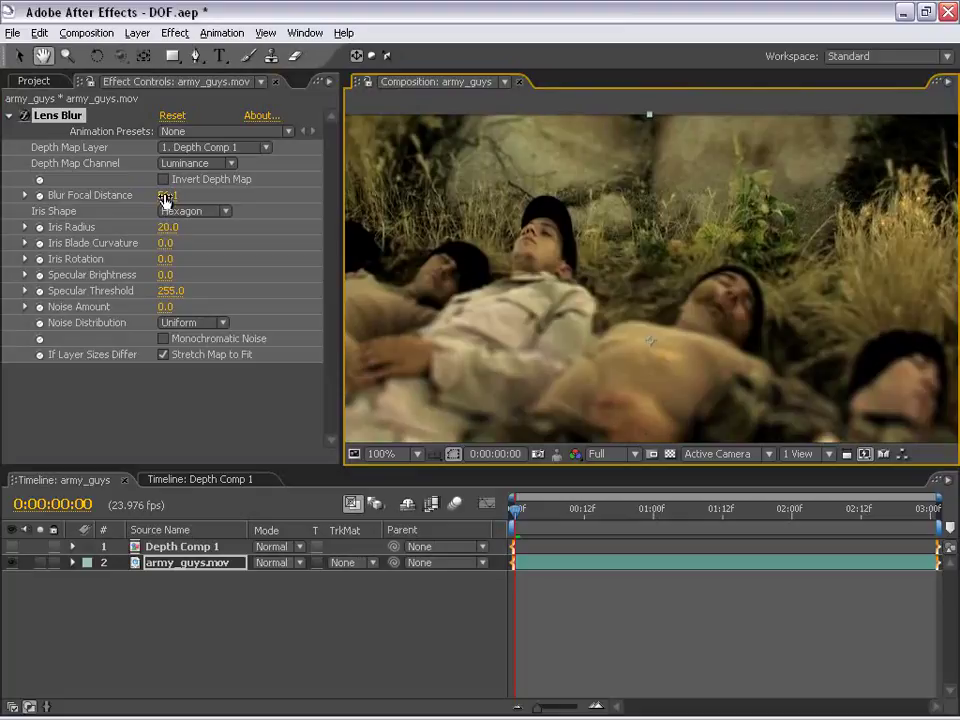
# Set Lens Blur's Blur Focal Distance to 76.5 and inspect the footage in the maximized viewer before restoring the layout.
pyautogui.moveTo(166, 195); pyautogui.dragTo(175, 198)
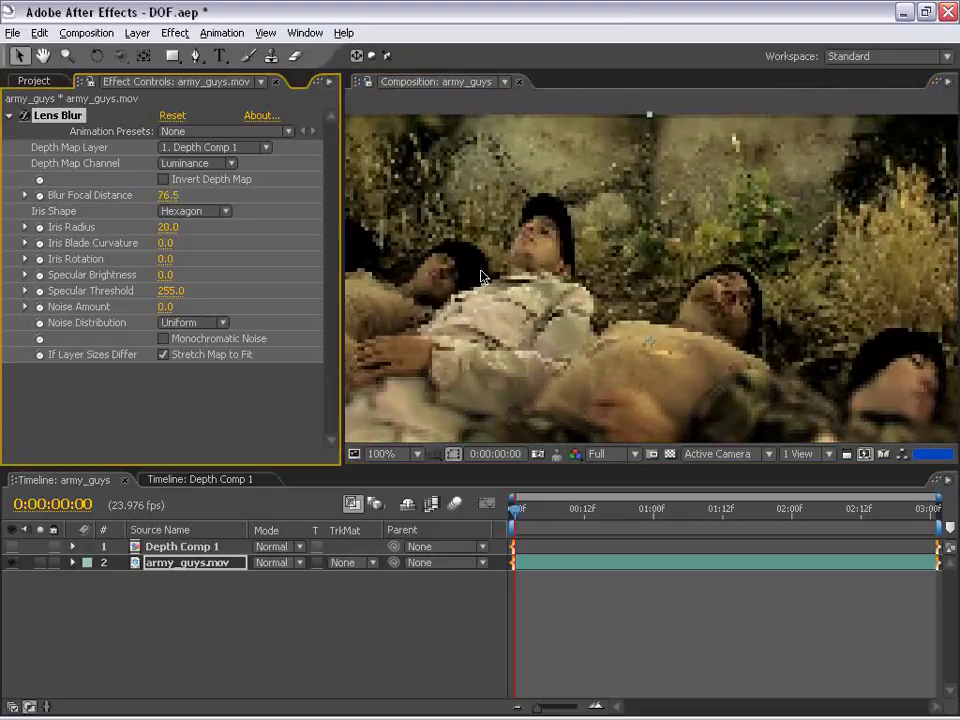
pyautogui.scroll(-2, 692, 389)
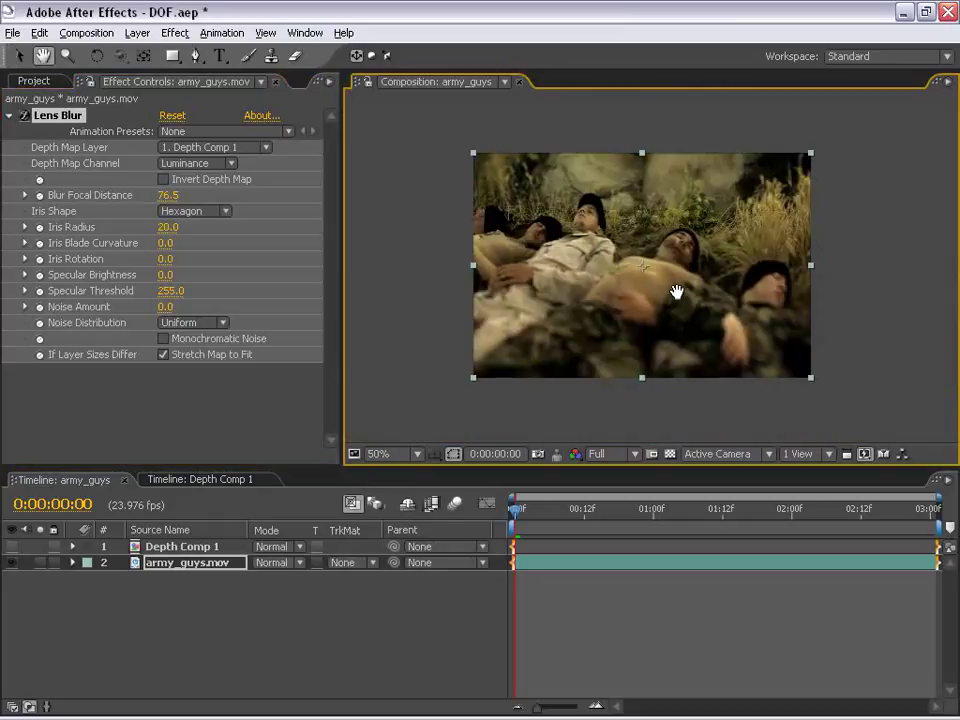
pyautogui.press('`')
pyautogui.scroll(1, 630, 358)
pyautogui.moveTo(521, 401); pyautogui.dragTo(509, 332)
pyautogui.press('`')
pyautogui.scroll(-1, 474, 241)
pyautogui.moveTo(559, 250); pyautogui.dragTo(546, 262)
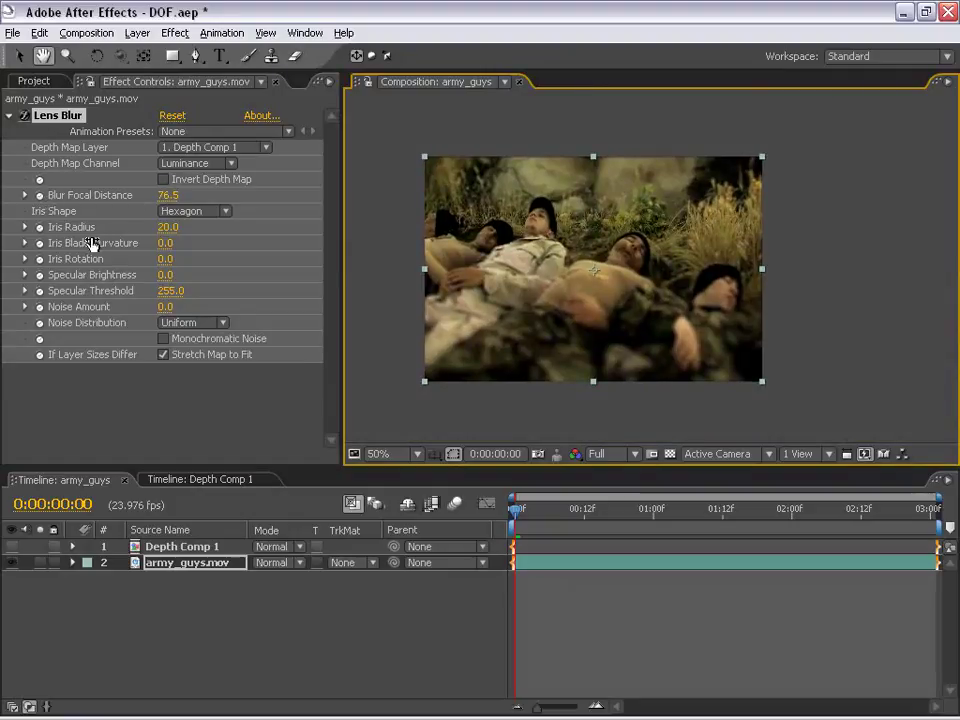
# Enable keyframing for Lens Blur's Blur Focal Distance at 0:00:02:05, keeping the rear soldiers in focus.
pyautogui.click(538, 509)
pyautogui.moveTo(612, 513); pyautogui.dragTo(822, 513)
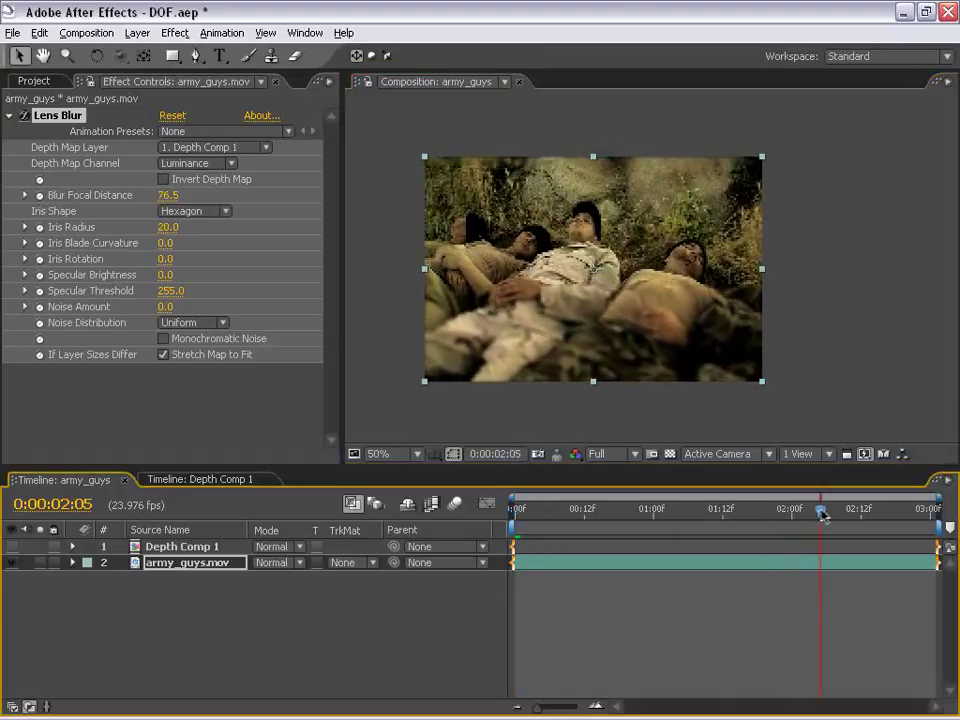
pyautogui.click(39, 195)
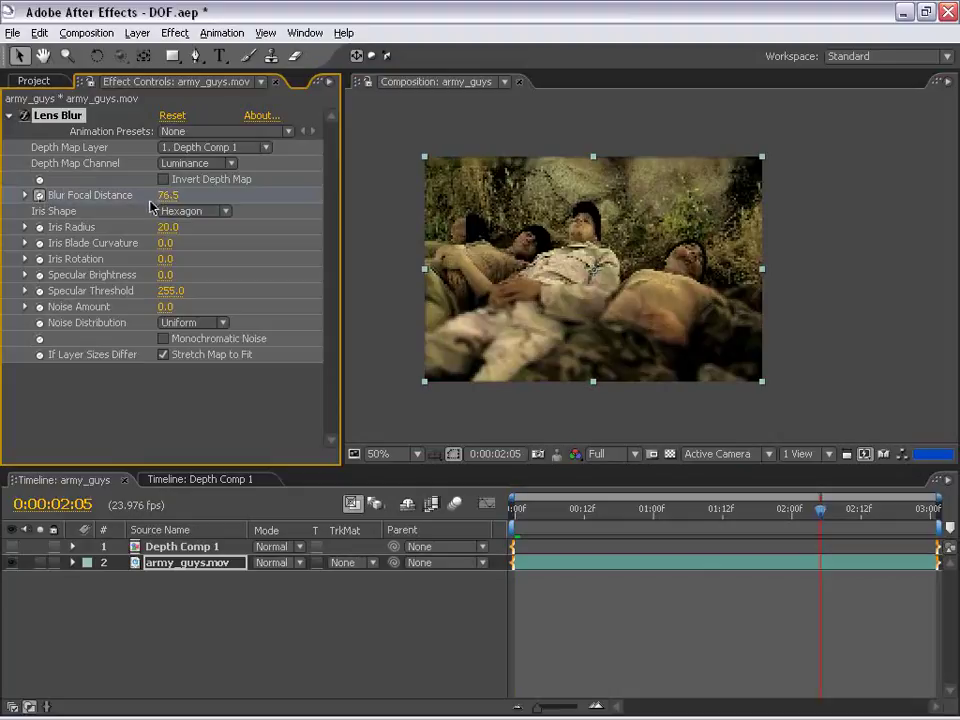
pyautogui.scroll(1, 528, 267)
pyautogui.press('h')
pyautogui.moveTo(507, 227); pyautogui.dragTo(566, 253)
pyautogui.scroll(-1, 589, 287)
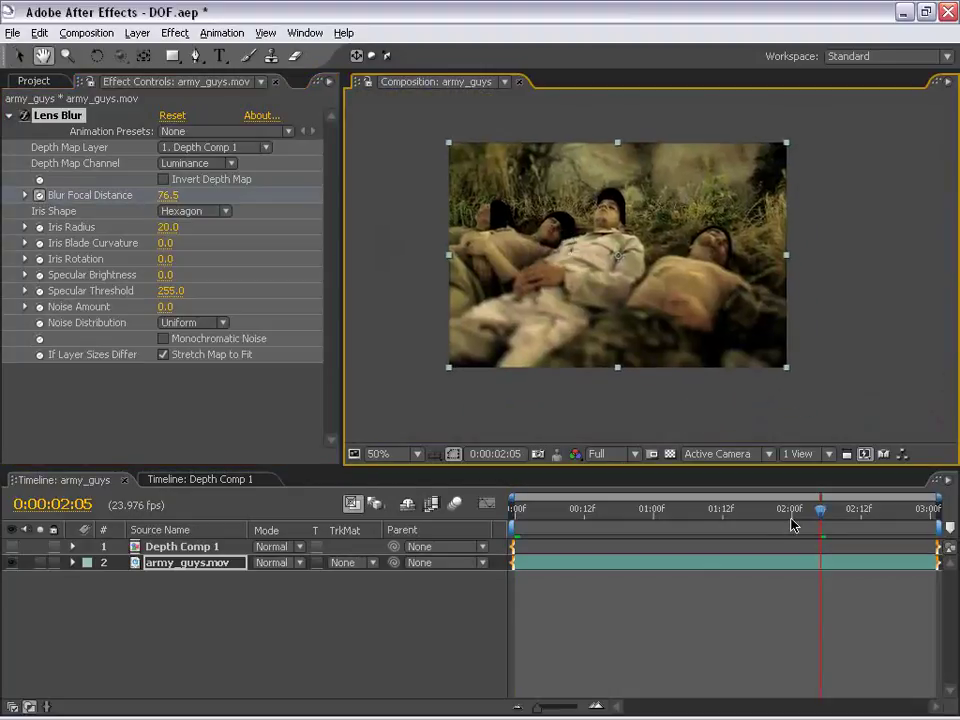
# Keyframe the Blur Focal Distance at 211.6 at 0:00:00:14 and inspect the foreground focus in the maximized viewer.
pyautogui.moveTo(821, 510); pyautogui.dragTo(594, 530)
pyautogui.moveTo(171, 197)
pyautogui.mouseDown()
pyautogui.moveTo(218, 191)
pyautogui.moveTo(172, 195)
pyautogui.mouseUp()
pyautogui.scroll(1, 648, 330)
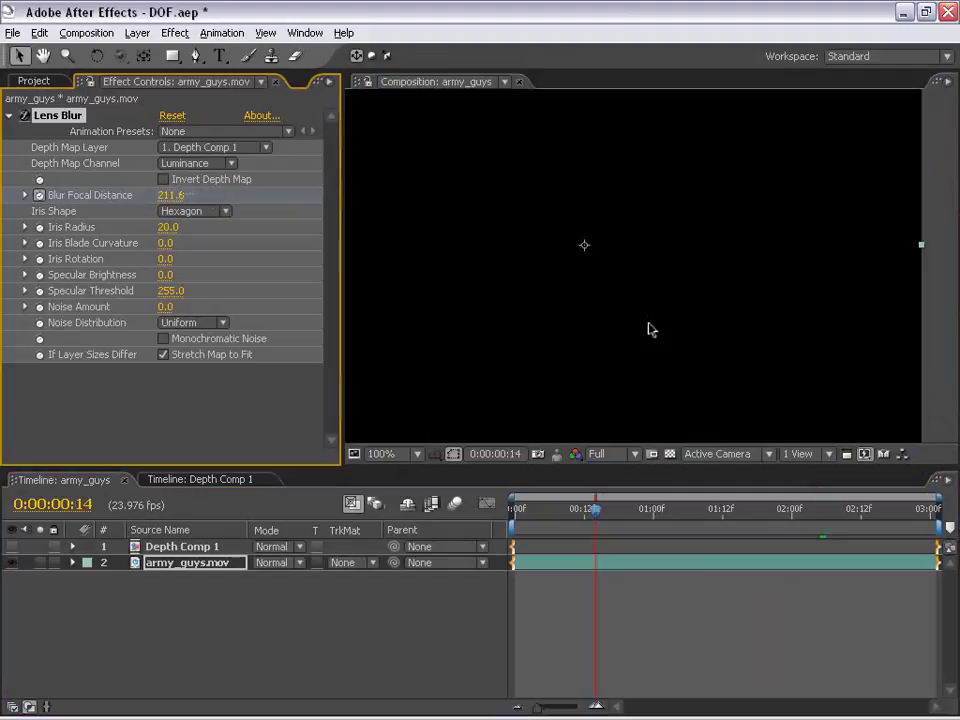
pyautogui.scroll(-1, 590, 333)
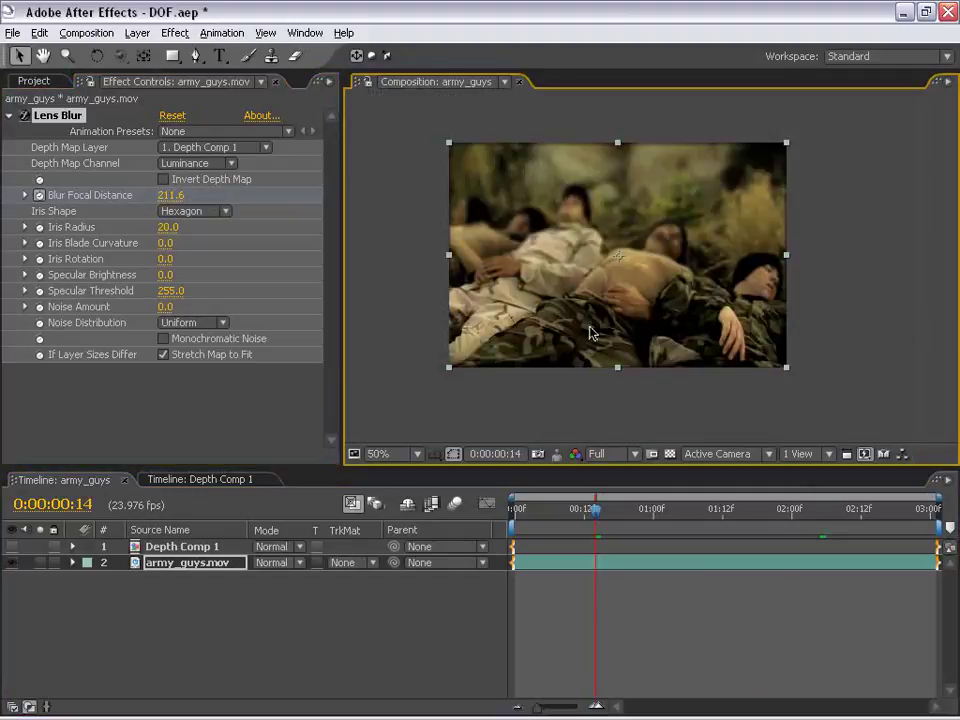
pyautogui.press('`')
pyautogui.scroll(1, 590, 332)
pyautogui.moveTo(516, 502); pyautogui.dragTo(604, 446)
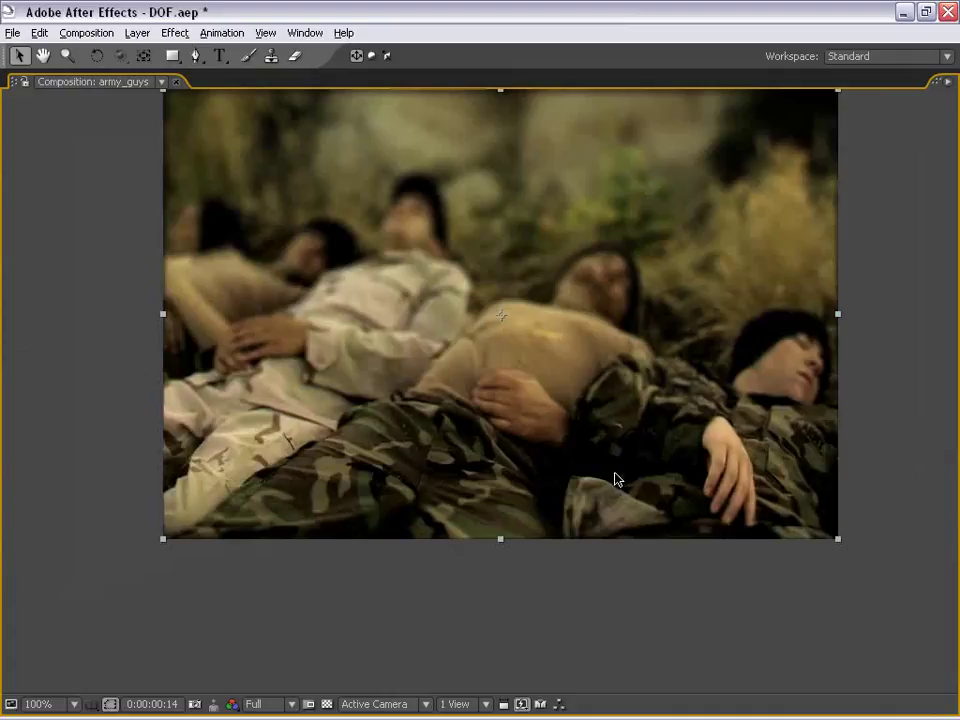
pyautogui.scroll(-1, 506, 244)
pyautogui.press('`')
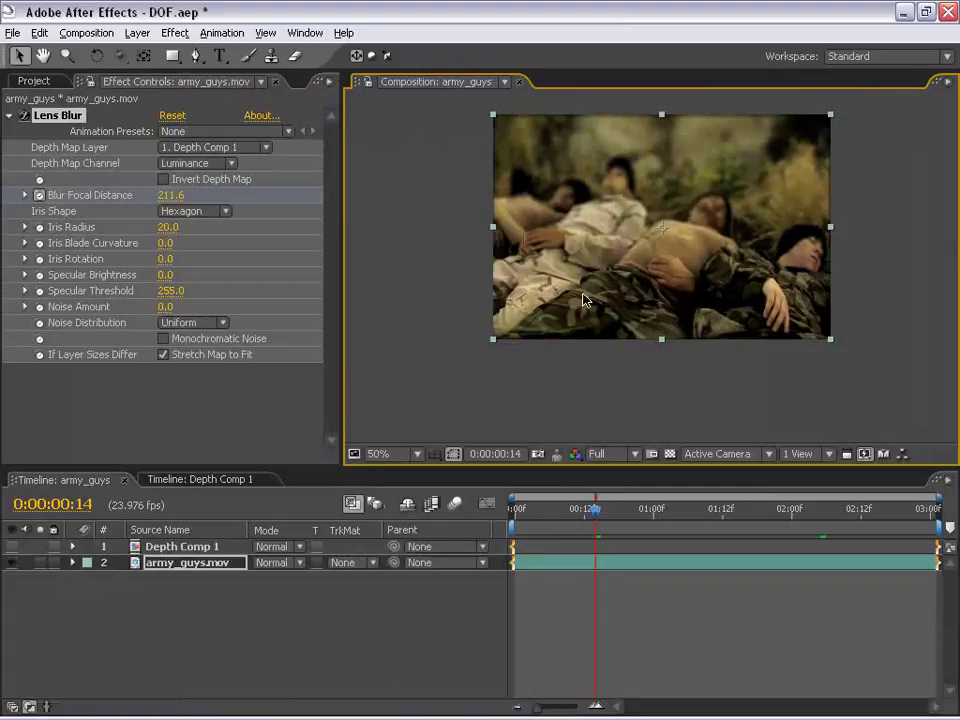
# Reveal army_guys.mov's Blur Focal Distance keyframes in the timeline and apply Easy Ease to both of them.
pyautogui.click(557, 566)
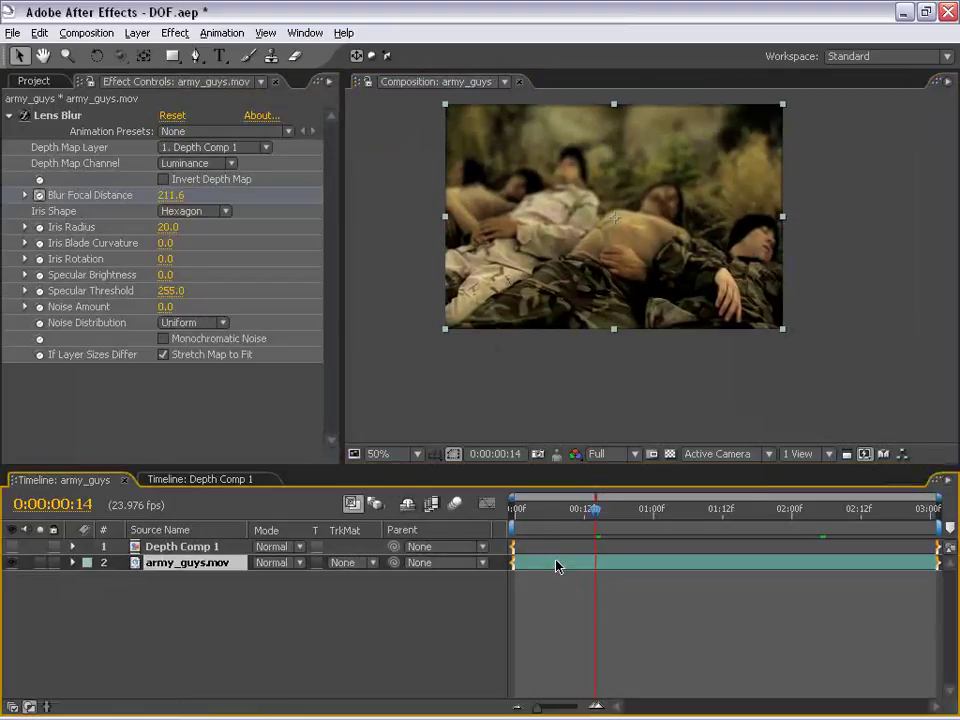
pyautogui.press('u')
pyautogui.click(577, 640)
pyautogui.click(578, 513)
pyautogui.moveTo(852, 602); pyautogui.dragTo(565, 622)
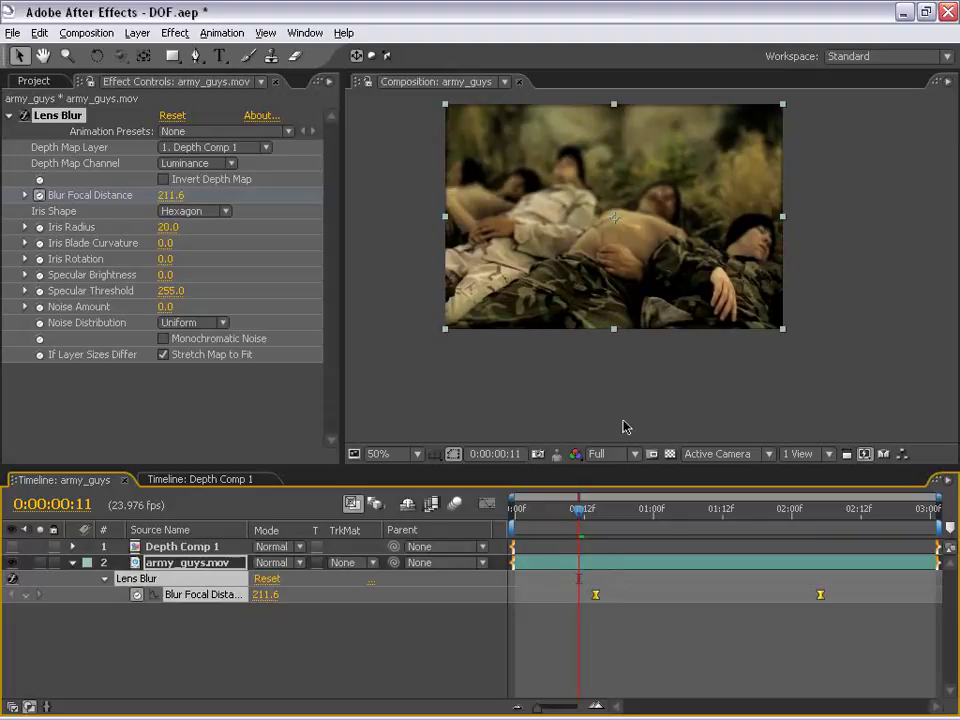
# Play a RAM preview of the animated focus shift in the maximized army_guys viewer at 100% and restore the layout.
pyautogui.moveTo(675, 171); pyautogui.dragTo(659, 219)
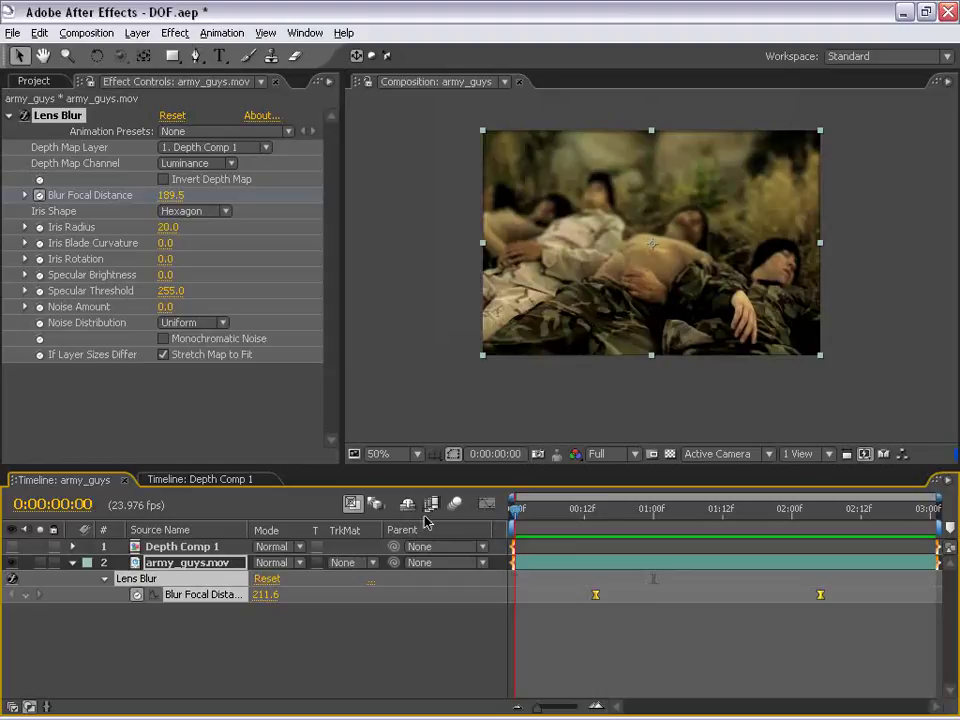
pyautogui.press('`')
pyautogui.press('.')
pyautogui.press('KP_0')
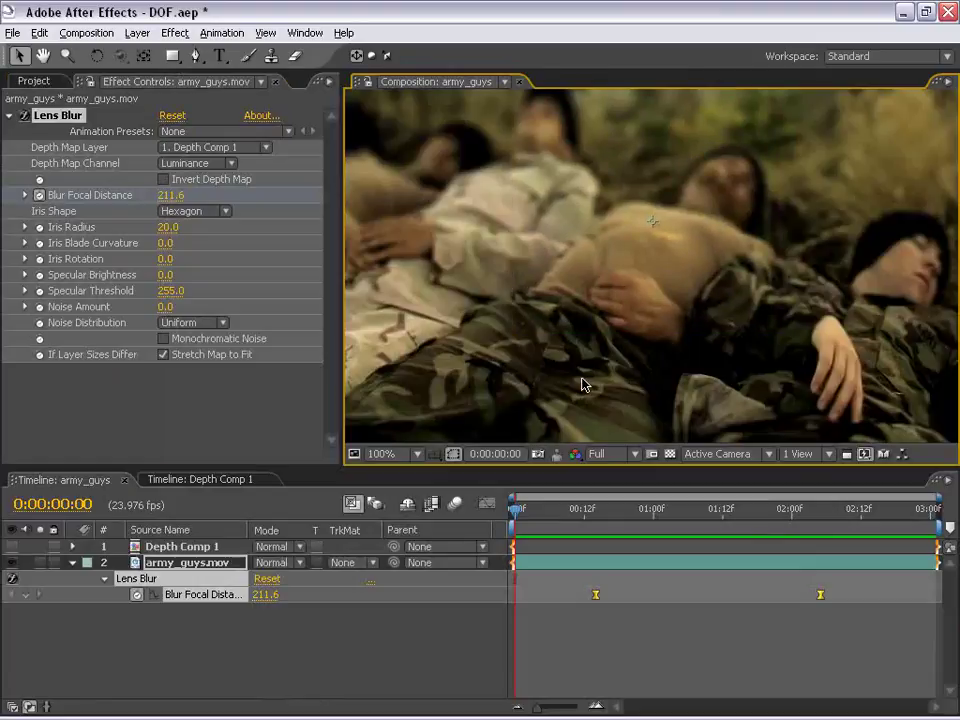
pyautogui.moveTo(676, 251); pyautogui.dragTo(653, 263)
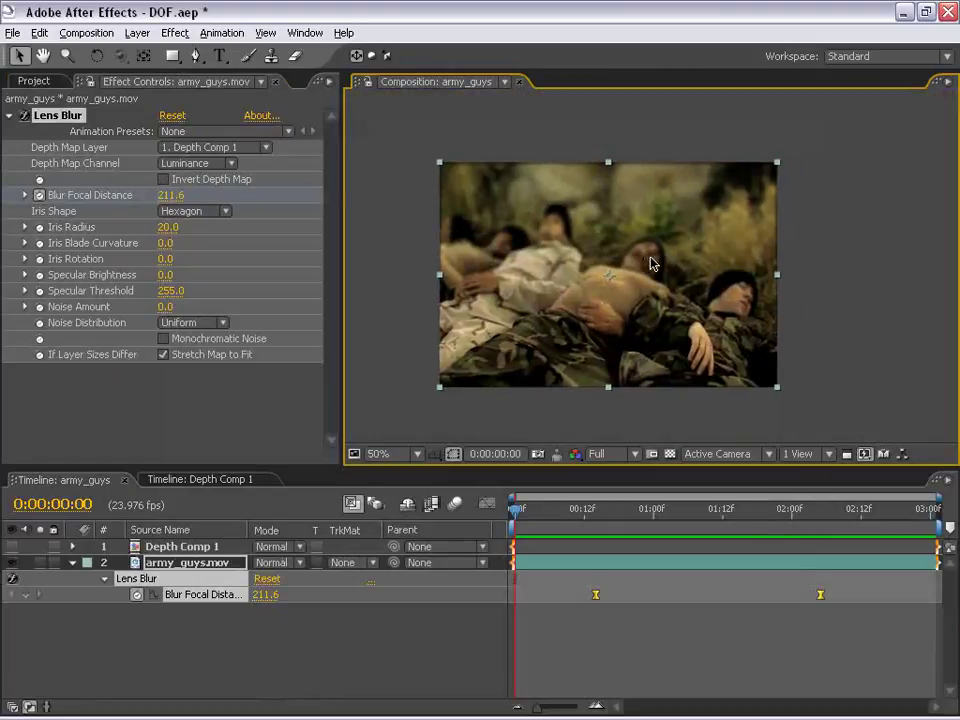